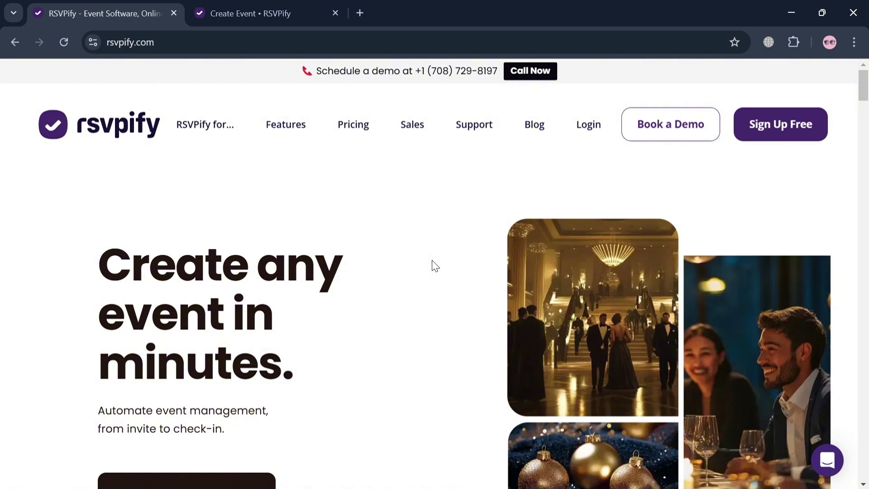
Scroll down through the rsvpify.com homepage's feature sections
{"action": "scroll", "coordinate": [432, 261], "scroll_direction": "down", "scroll_amount": 7}
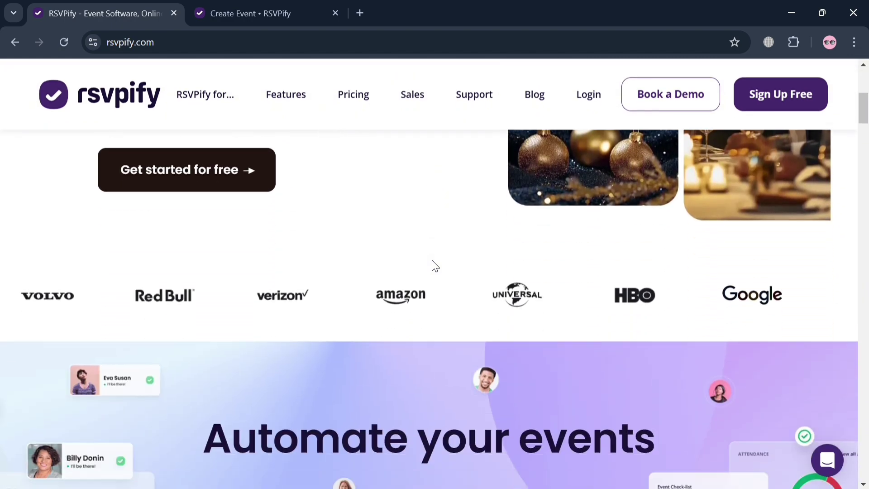
{"action": "scroll", "coordinate": [432, 261], "scroll_direction": "down", "scroll_amount": 10}
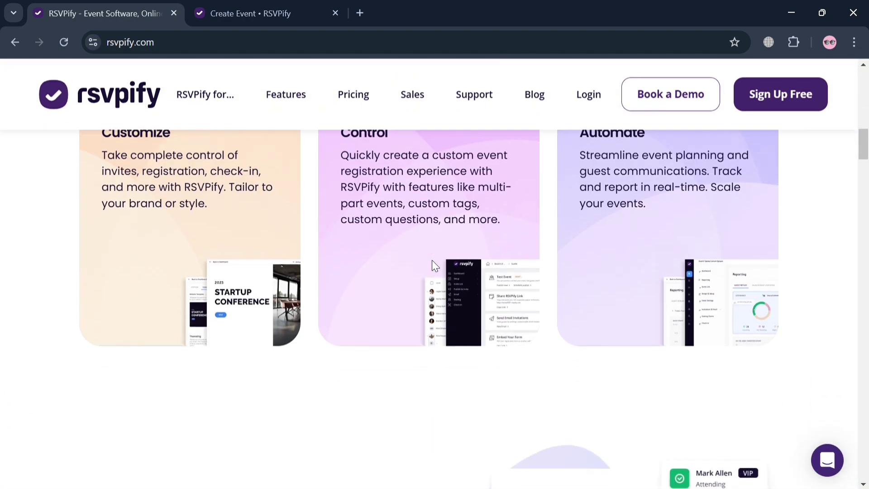
{"action": "scroll", "coordinate": [432, 261], "scroll_direction": "up", "scroll_amount": 3}
{"action": "scroll", "coordinate": [432, 260], "scroll_direction": "down", "scroll_amount": 10}
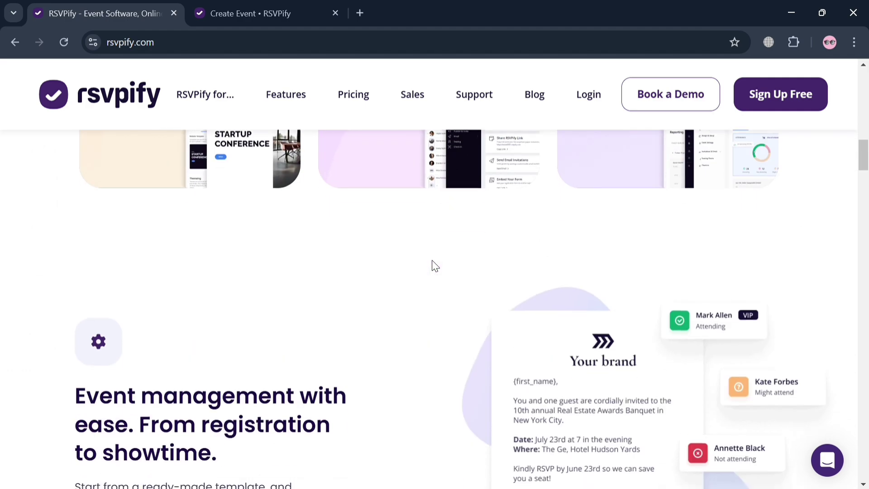
{"action": "scroll", "coordinate": [435, 266], "scroll_direction": "down", "scroll_amount": 5}
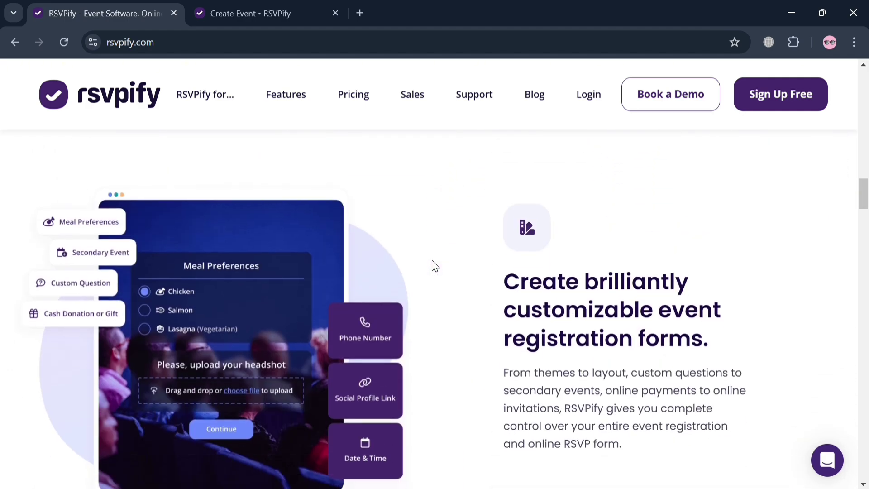
{"action": "scroll", "coordinate": [435, 266], "scroll_direction": "down", "scroll_amount": 6}
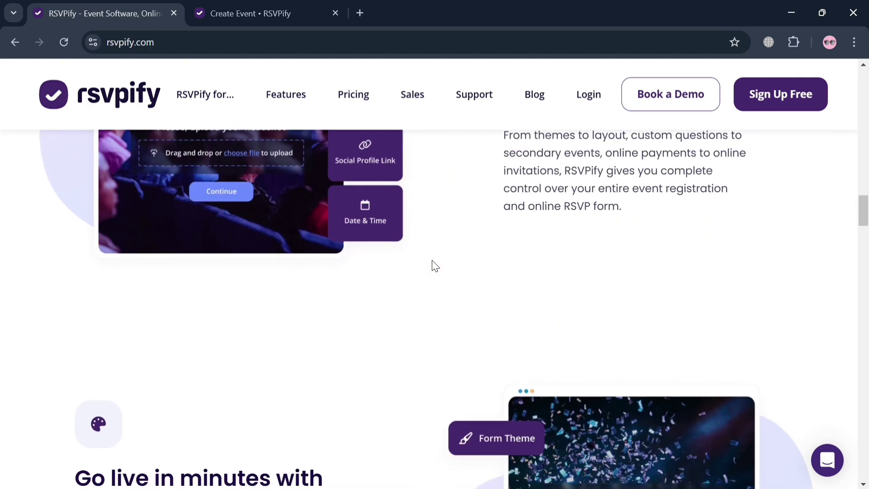
{"action": "scroll", "coordinate": [435, 266], "scroll_direction": "down", "scroll_amount": 5}
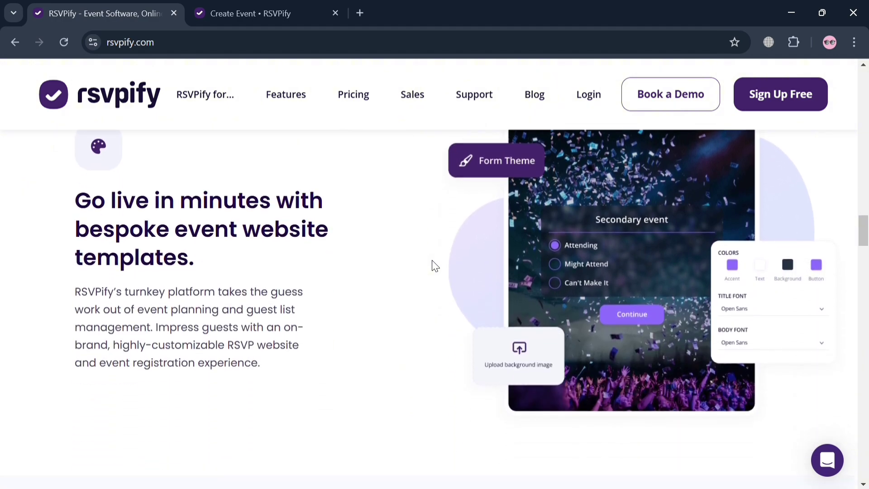
{"action": "scroll", "coordinate": [435, 266], "scroll_direction": "down", "scroll_amount": 8}
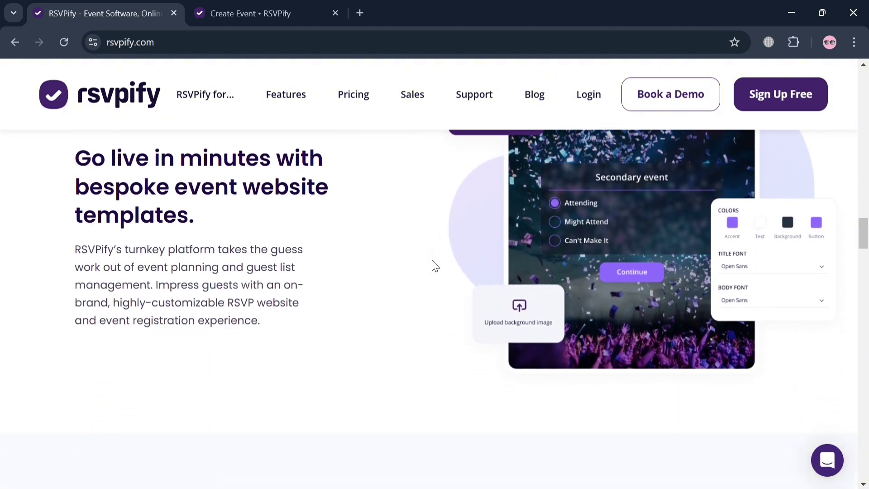
{"action": "scroll", "coordinate": [432, 261], "scroll_direction": "down", "scroll_amount": 7}
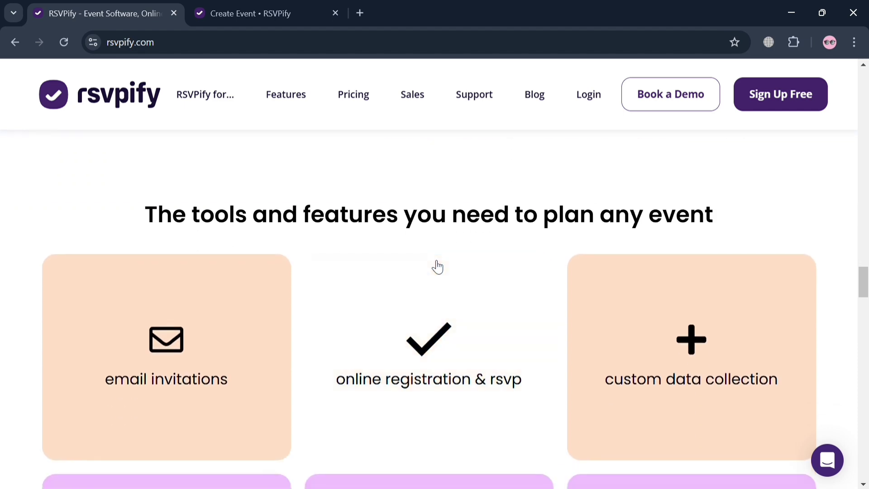
{"action": "scroll", "coordinate": [437, 267], "scroll_direction": "down", "scroll_amount": 8}
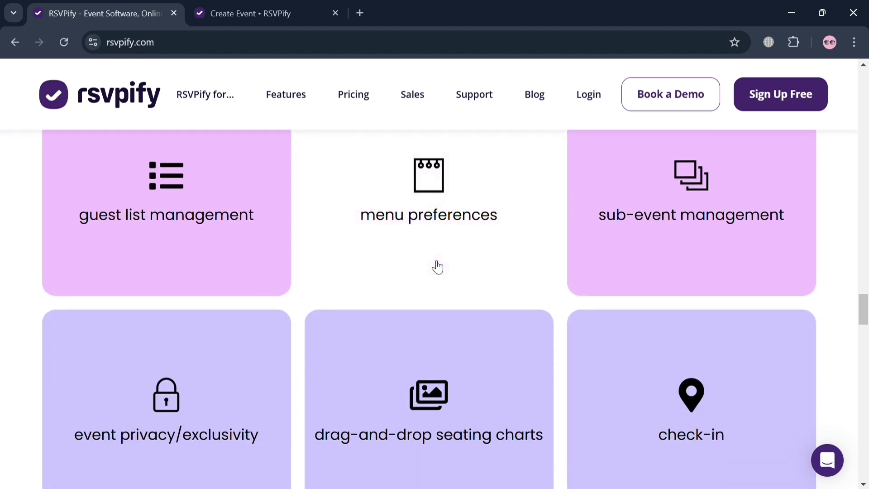
{"action": "scroll", "coordinate": [435, 265], "scroll_direction": "down", "scroll_amount": 9}
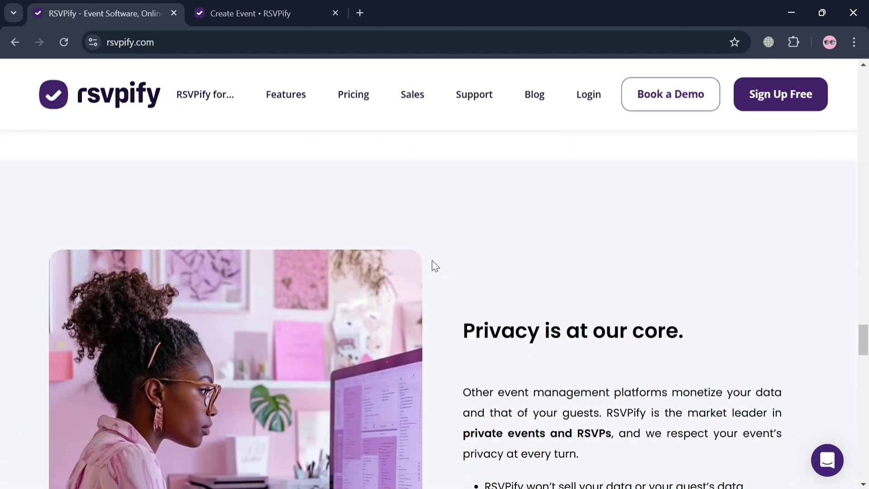
{"action": "scroll", "coordinate": [432, 265], "scroll_direction": "down", "scroll_amount": 5}
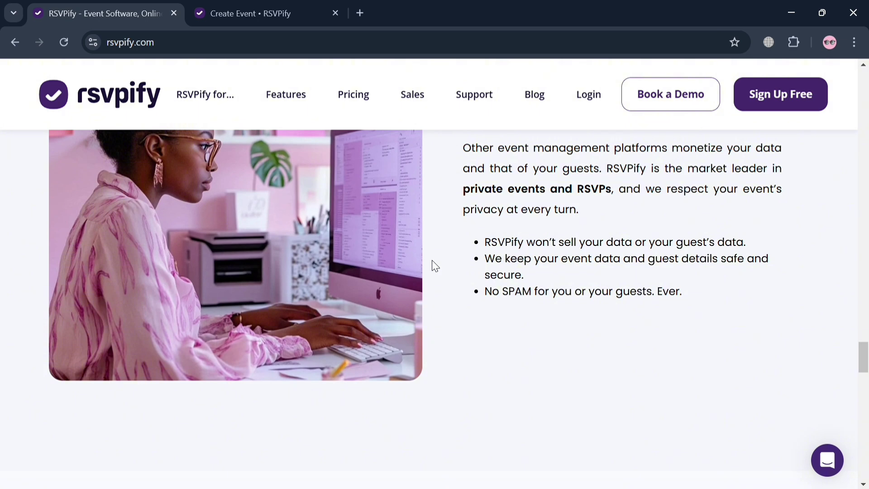
{"action": "scroll", "coordinate": [432, 261], "scroll_direction": "down", "scroll_amount": 7}
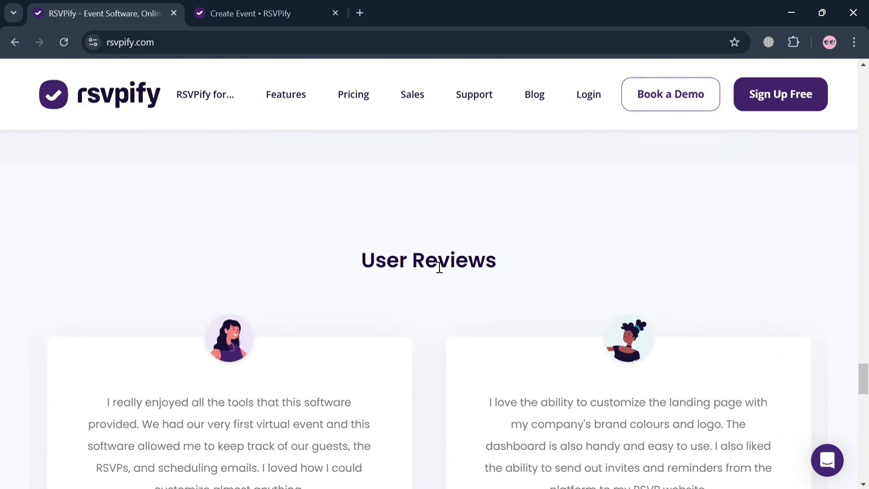
{"action": "scroll", "coordinate": [434, 265], "scroll_direction": "down", "scroll_amount": 7}
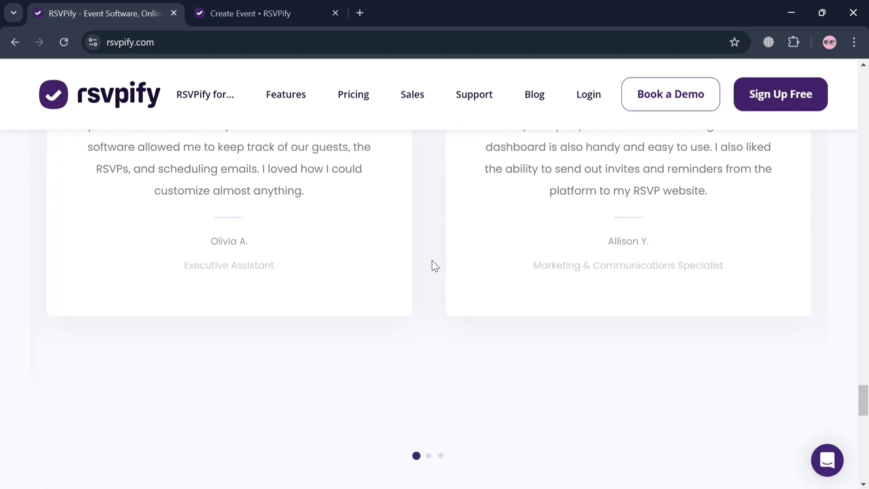
{"action": "scroll", "coordinate": [432, 262], "scroll_direction": "down", "scroll_amount": 5}
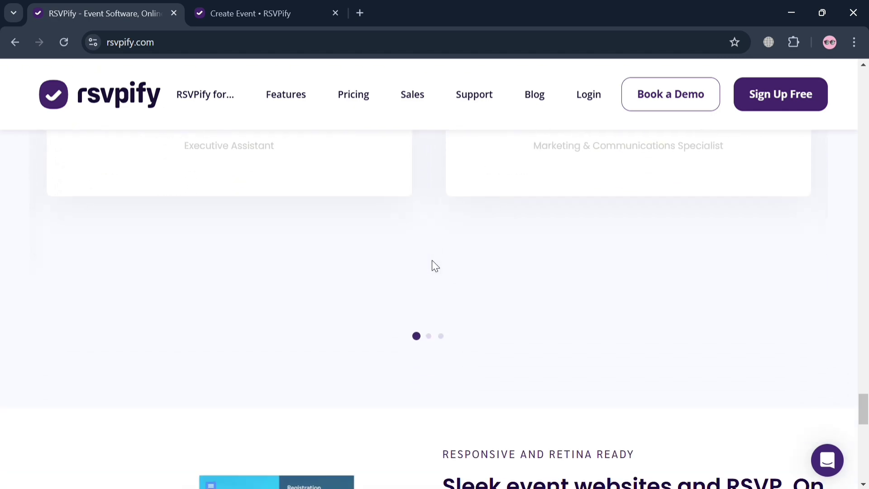
{"action": "scroll", "coordinate": [432, 262], "scroll_direction": "down", "scroll_amount": 14}
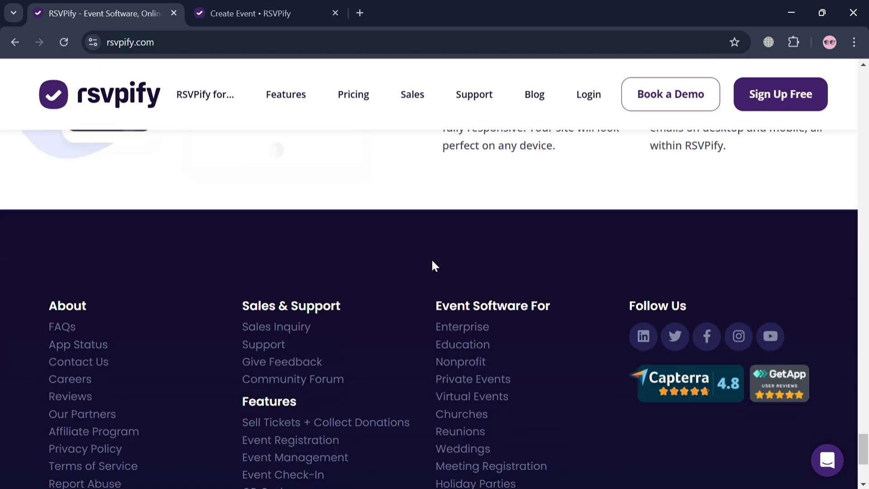
{"action": "scroll", "coordinate": [432, 262], "scroll_direction": "down", "scroll_amount": 1}
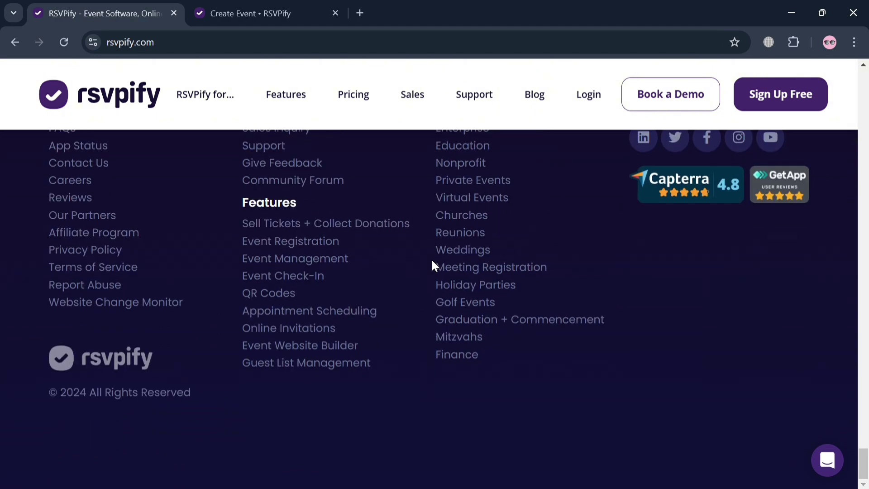
Return to the top of the homepage and open the Create Event page
{"action": "scroll", "coordinate": [433, 262], "scroll_direction": "up", "scroll_amount": 20}
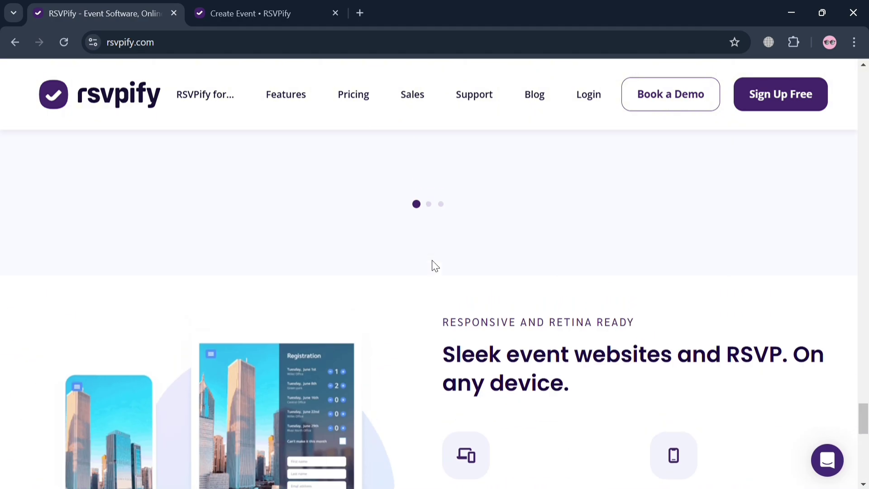
{"action": "scroll", "coordinate": [432, 261], "scroll_direction": "up", "scroll_amount": 15}
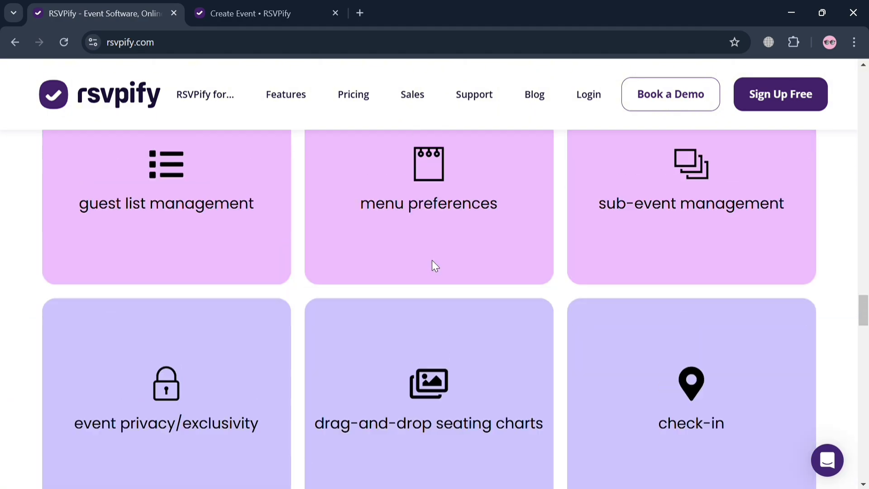
{"action": "scroll", "coordinate": [437, 267], "scroll_direction": "up", "scroll_amount": 20}
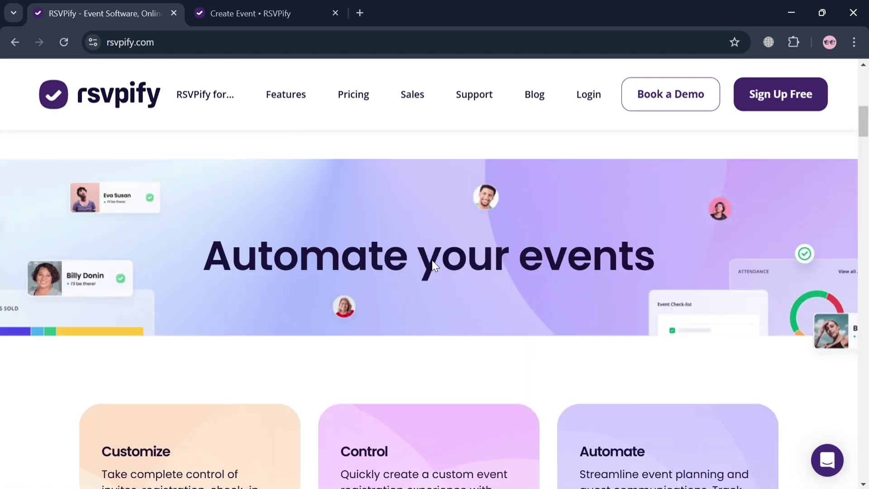
{"action": "scroll", "coordinate": [434, 266], "scroll_direction": "up", "scroll_amount": 5}
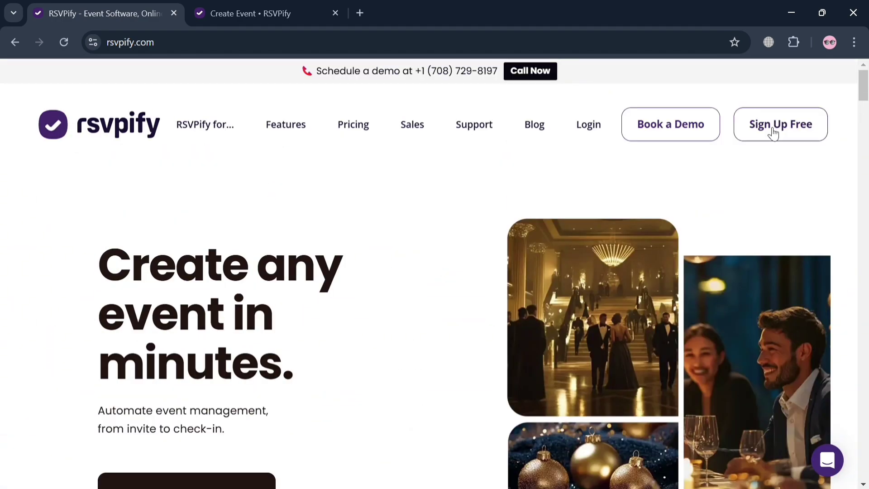
{"action": "left_click", "coordinate": [252, 6]}
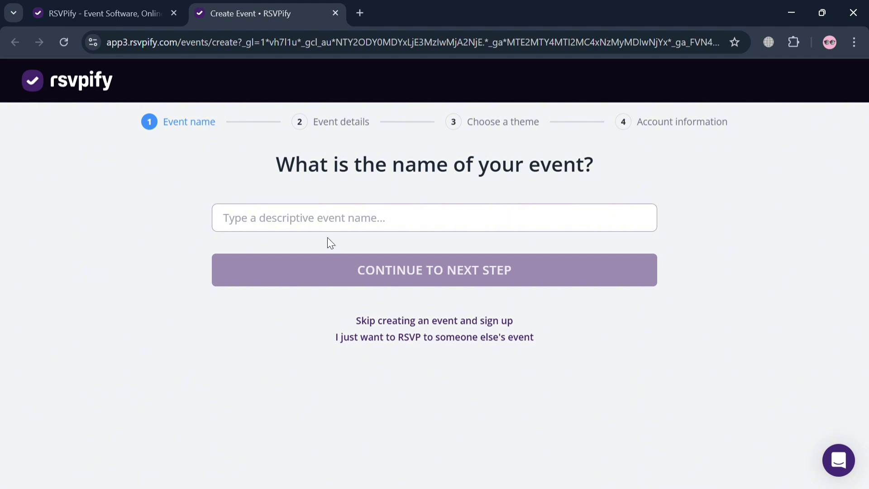
Name the event My Wedding and set its start to November 30, 2024 at 01:45 PM
{"action": "type", "text": "My"}
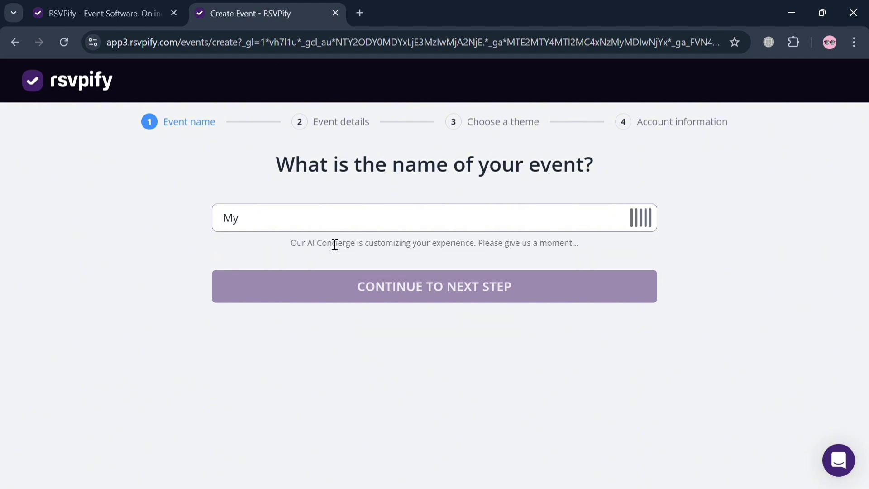
{"action": "type", "text": " Wedding"}
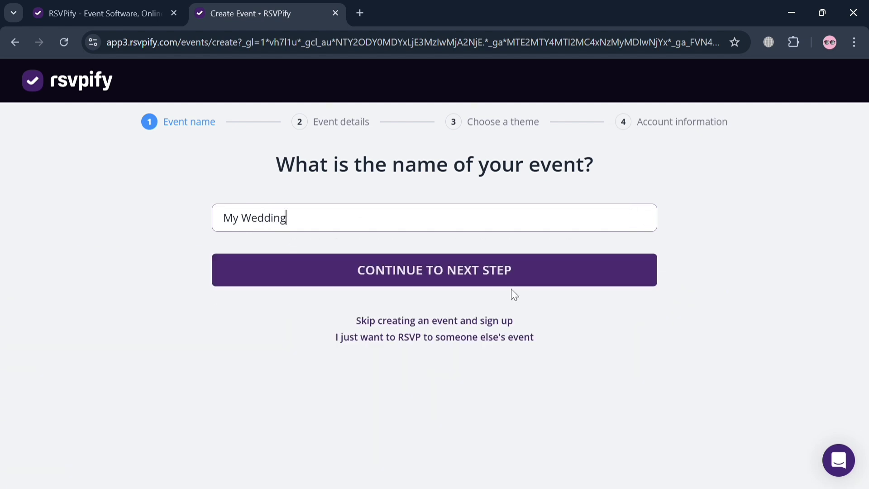
{"action": "left_click", "coordinate": [500, 276]}
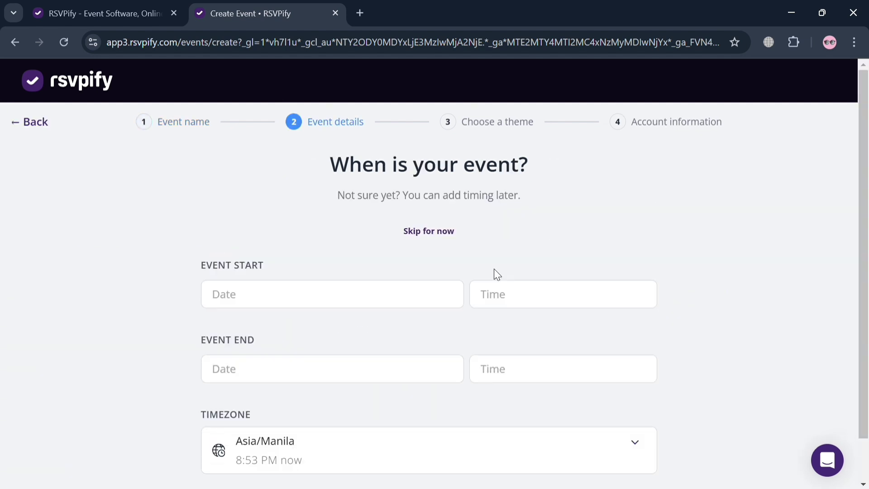
{"action": "left_click", "coordinate": [361, 295]}
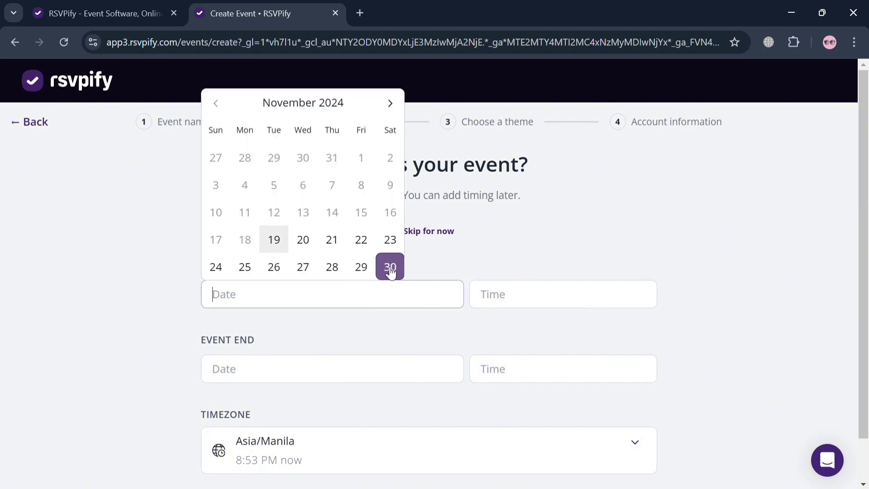
{"action": "left_click", "coordinate": [391, 271]}
{"action": "left_click", "coordinate": [534, 296]}
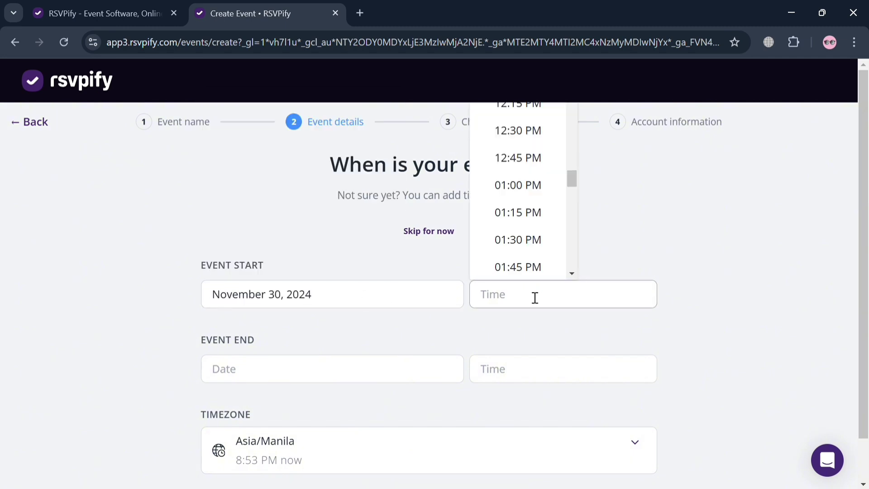
{"action": "left_click", "coordinate": [530, 270]}
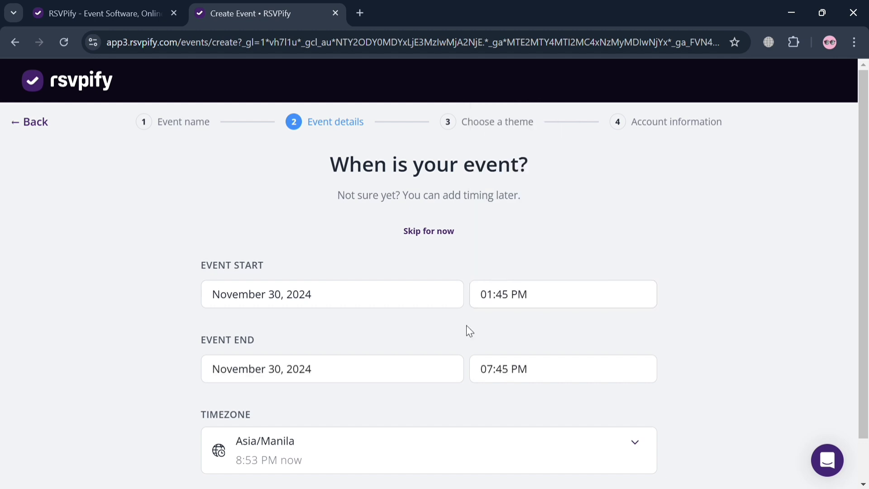
Continue to the event location step and select the reception venue field
{"action": "scroll", "coordinate": [444, 351], "scroll_direction": "down", "scroll_amount": 1}
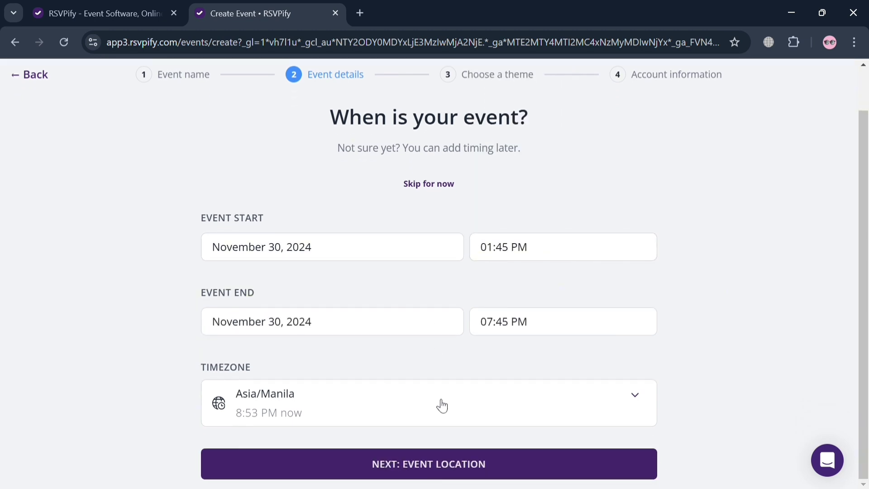
{"action": "left_click", "coordinate": [462, 460]}
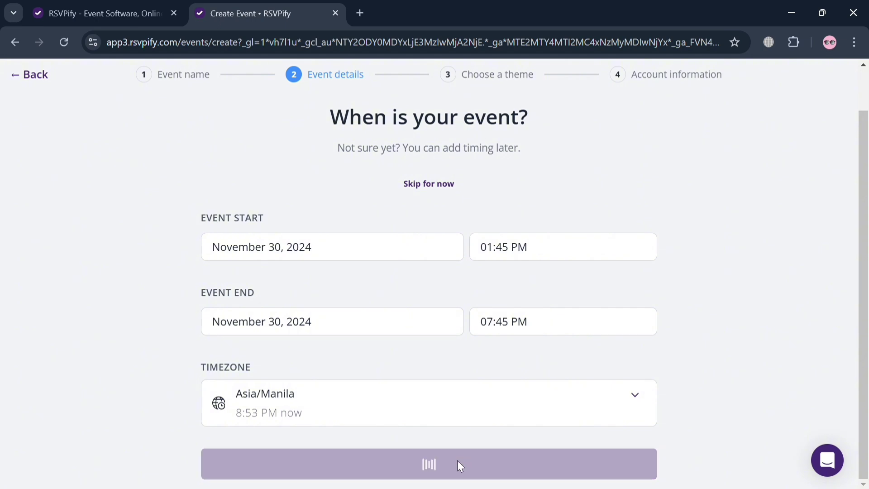
{"action": "left_click", "coordinate": [357, 283]}
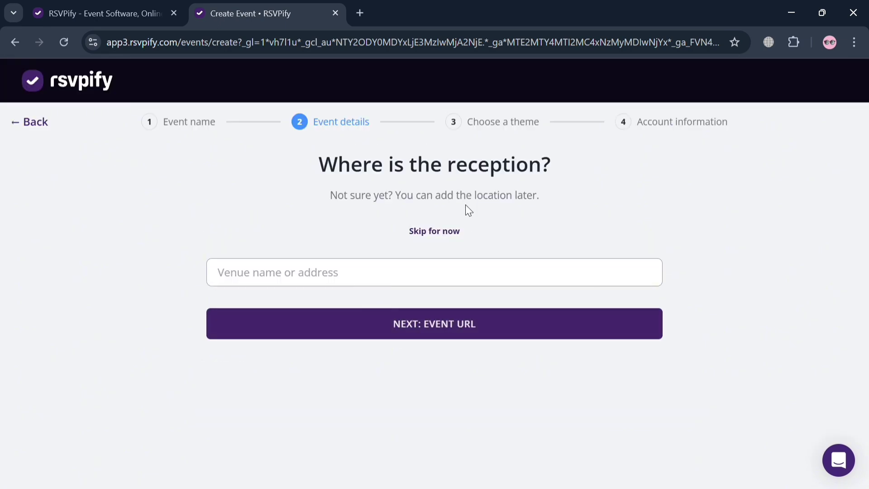
Skip the venue and set the event URL to mywedding5643.rsvpify.com
{"action": "left_click", "coordinate": [452, 231]}
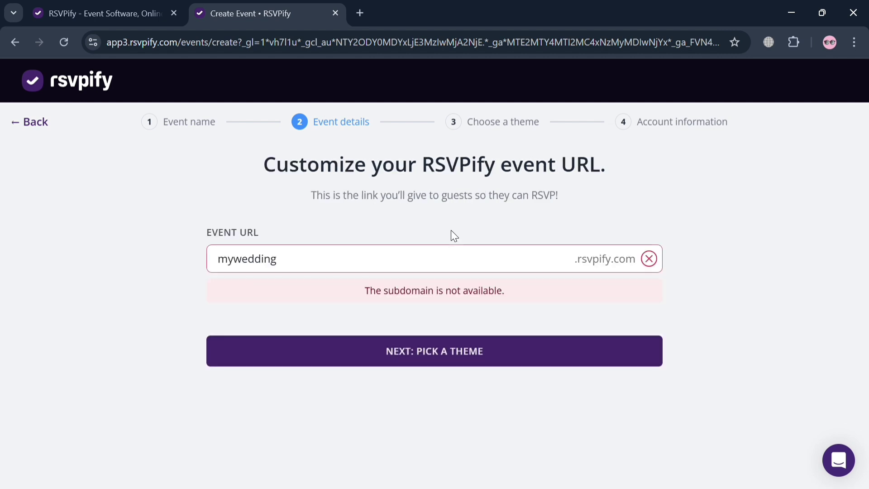
{"action": "left_click", "coordinate": [513, 256]}
{"action": "type", "text": "5643"}
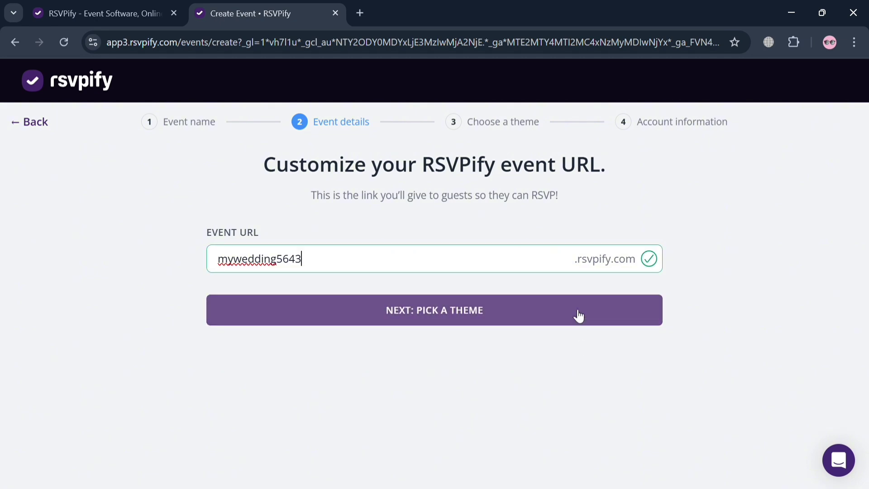
{"action": "left_click", "coordinate": [578, 315]}
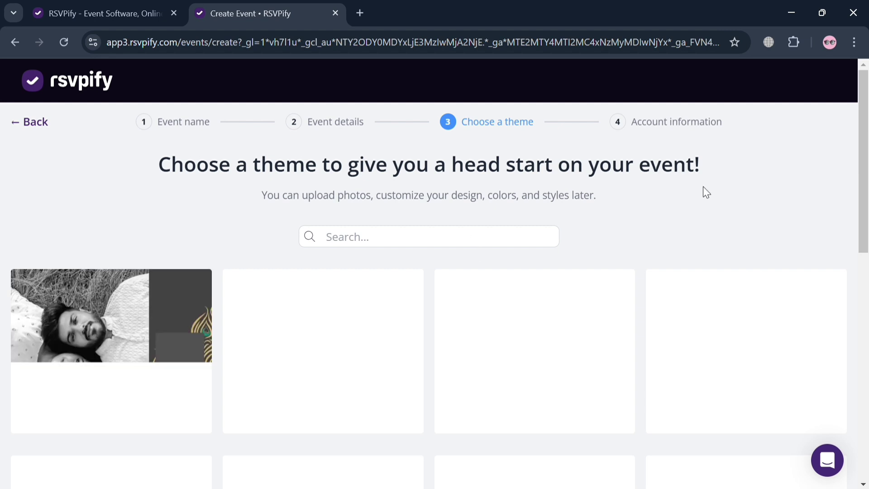
Browse the theme gallery and select the black-and-white couple theme with the checkered side panel
{"action": "scroll", "coordinate": [556, 374], "scroll_direction": "down", "scroll_amount": 5}
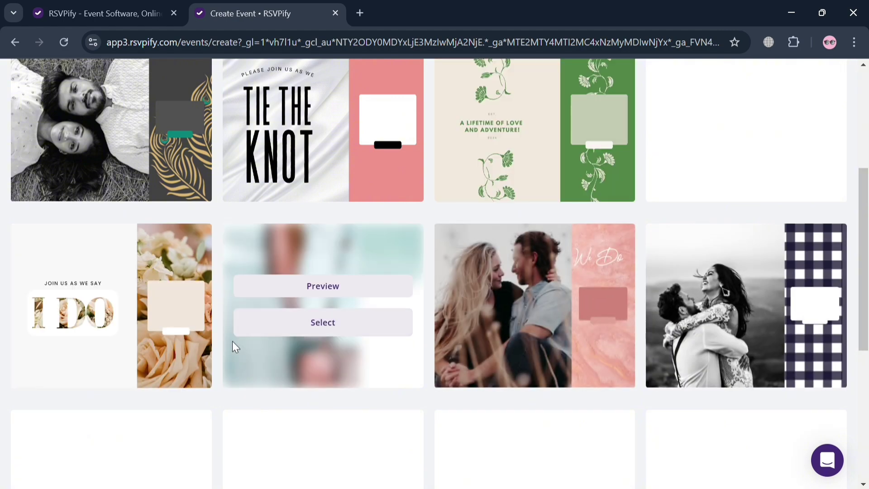
{"action": "scroll", "coordinate": [718, 382], "scroll_direction": "up", "scroll_amount": 1}
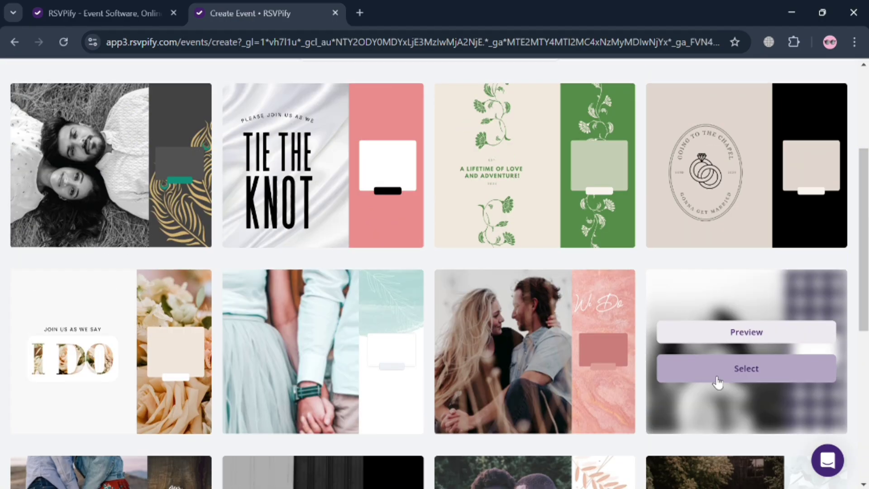
{"action": "left_click", "coordinate": [718, 381]}
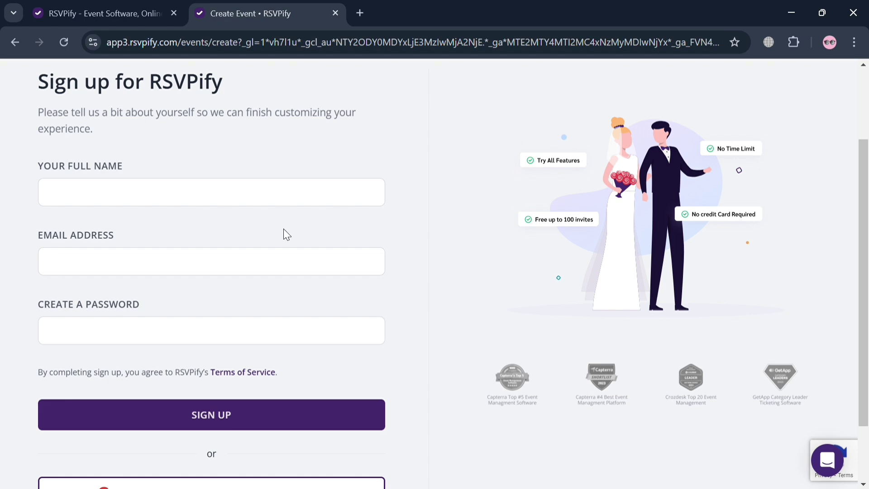
Sign up with Google to create the My Wedding event and reach its Event Checklist
{"action": "scroll", "coordinate": [291, 209], "scroll_direction": "down", "scroll_amount": 3}
{"action": "scroll", "coordinate": [293, 211], "scroll_direction": "up", "scroll_amount": 5}
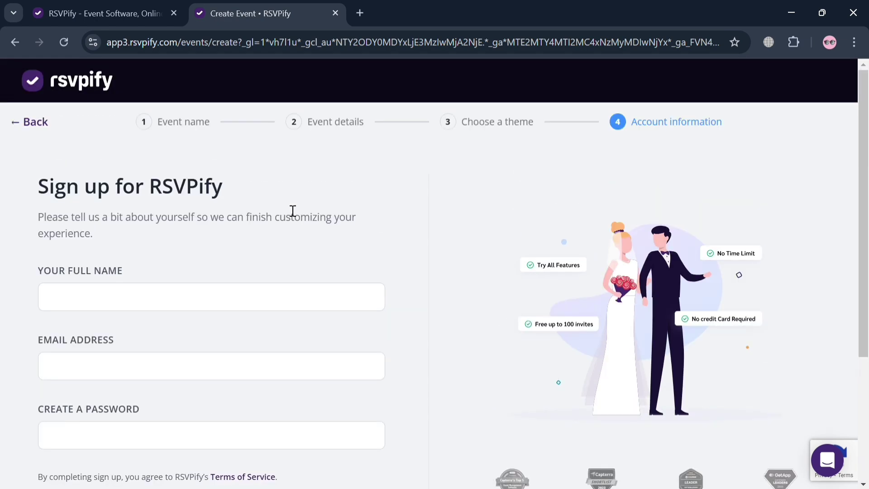
{"action": "scroll", "coordinate": [287, 207], "scroll_direction": "down", "scroll_amount": 4}
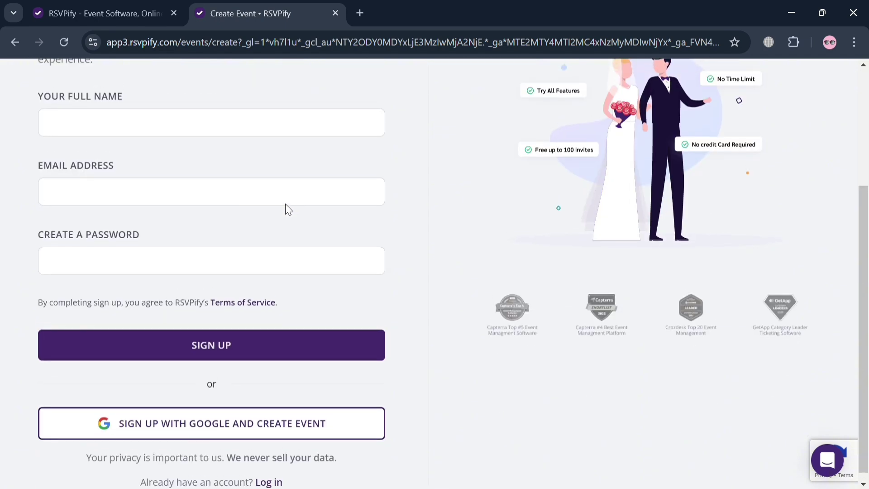
{"action": "left_click", "coordinate": [259, 426]}
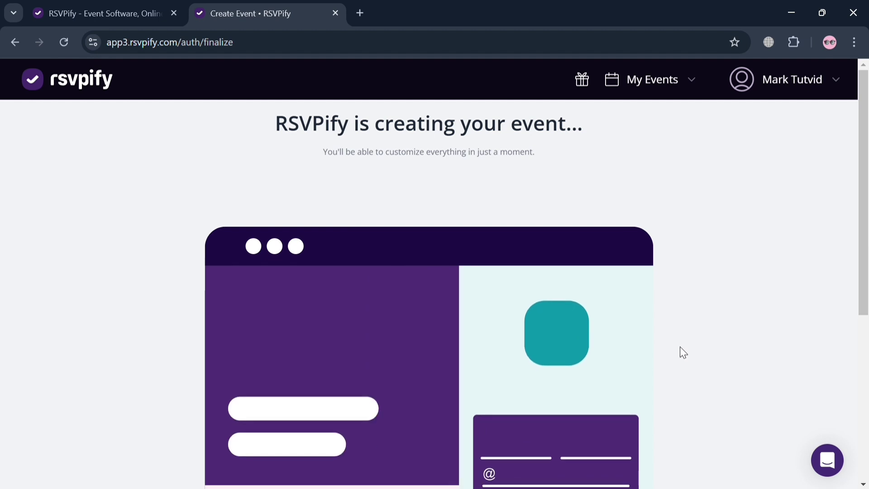
{"action": "scroll", "coordinate": [684, 353], "scroll_direction": "down", "scroll_amount": 6}
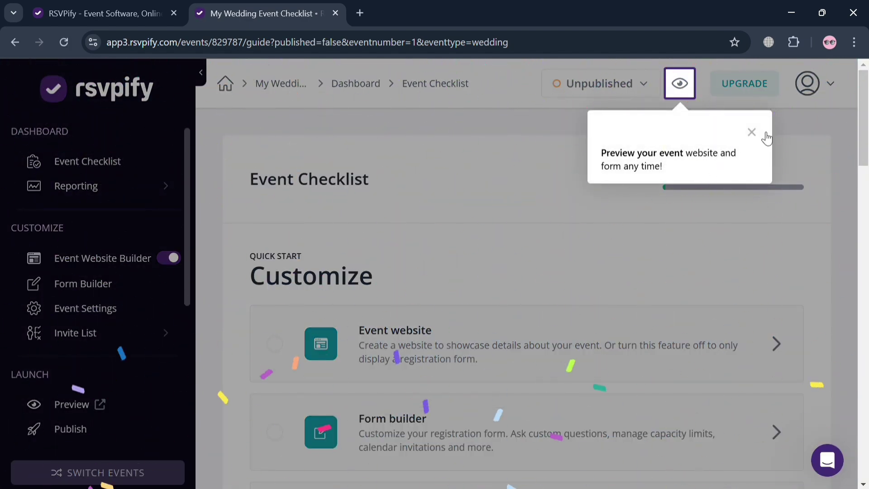
Dismiss the Preview tip and open the Event website card from the checklist
{"action": "left_click", "coordinate": [752, 133]}
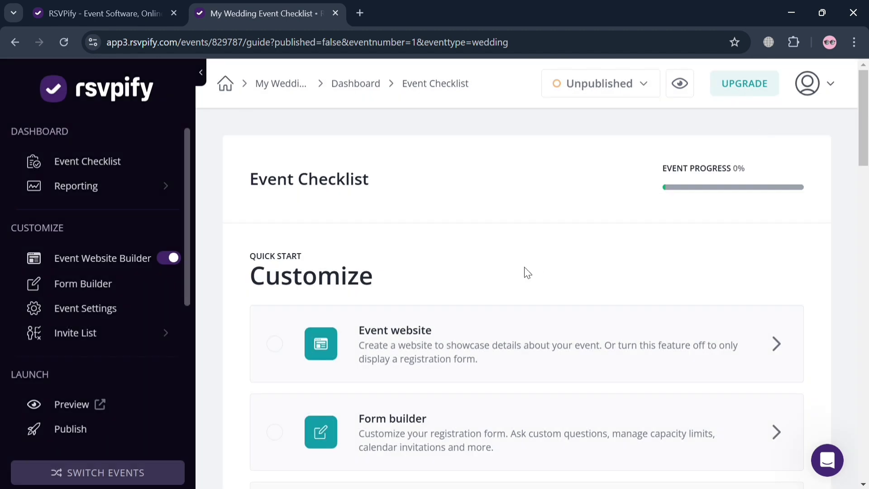
{"action": "left_click", "coordinate": [567, 357]}
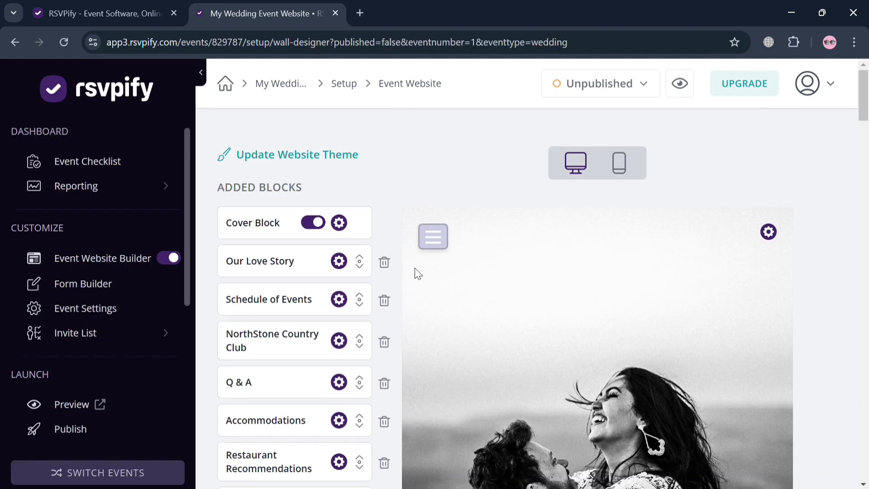
Close the Maya website tour popup and scroll through the builder's block list
{"action": "scroll", "coordinate": [575, 337], "scroll_direction": "down", "scroll_amount": 5}
{"action": "scroll", "coordinate": [574, 337], "scroll_direction": "down", "scroll_amount": 2}
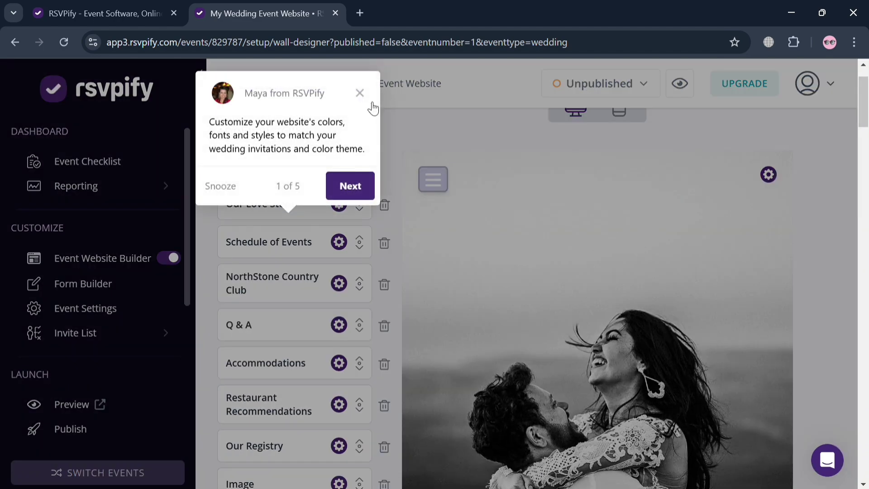
{"action": "left_click", "coordinate": [368, 102]}
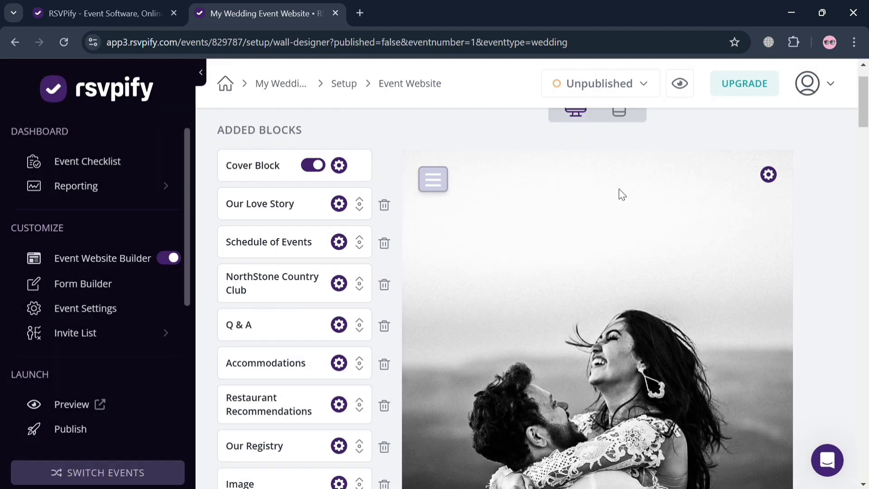
{"action": "scroll", "coordinate": [708, 257], "scroll_direction": "down", "scroll_amount": 4}
{"action": "scroll", "coordinate": [707, 257], "scroll_direction": "down", "scroll_amount": 8}
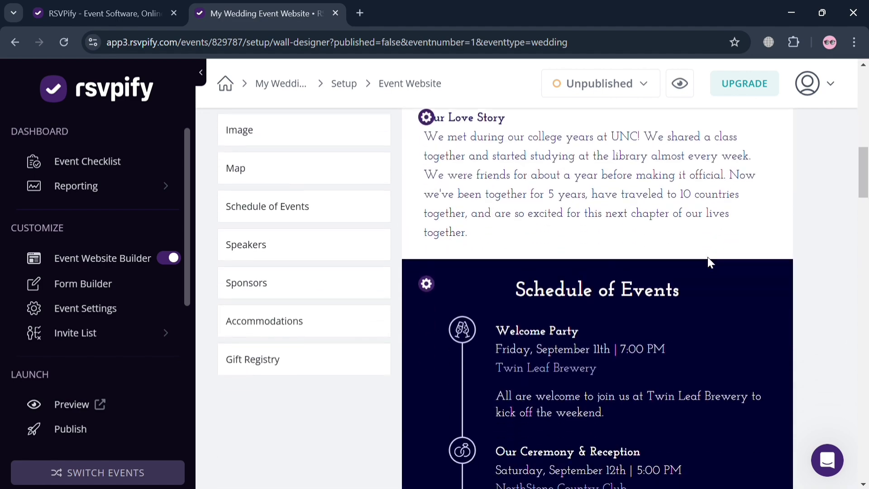
{"action": "scroll", "coordinate": [708, 258], "scroll_direction": "up", "scroll_amount": 2}
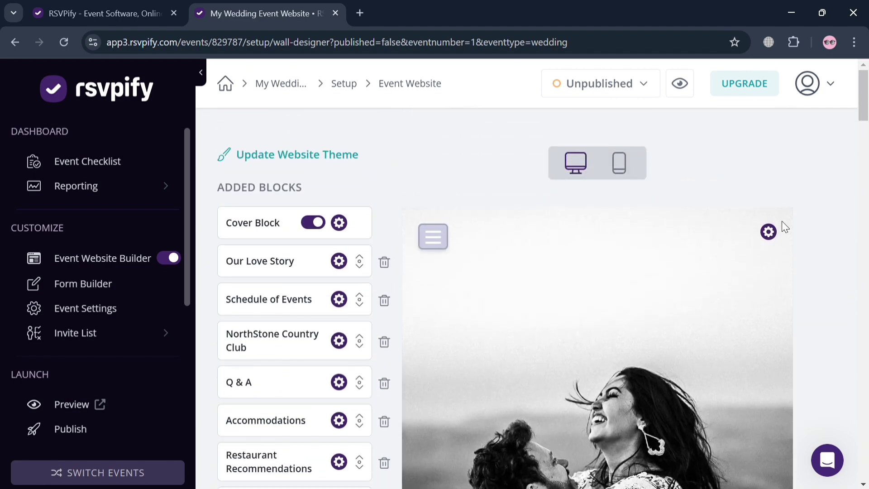
Open the cover block settings and review the Image Format options
{"action": "left_click", "coordinate": [769, 231]}
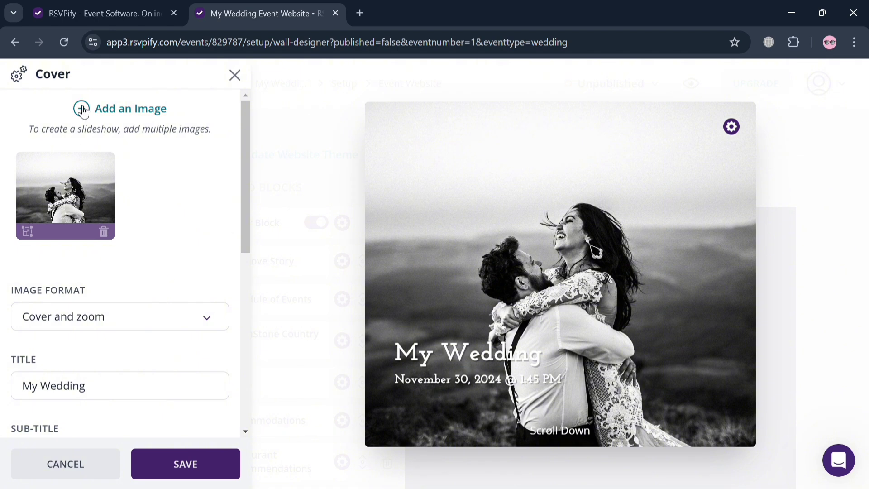
{"action": "left_click", "coordinate": [119, 316]}
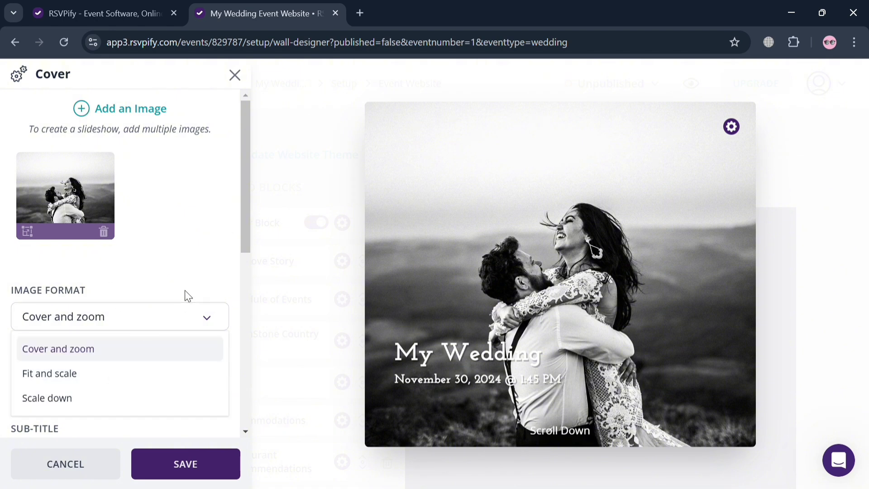
{"action": "scroll", "coordinate": [187, 296], "scroll_direction": "down", "scroll_amount": 1}
{"action": "scroll", "coordinate": [187, 295], "scroll_direction": "down", "scroll_amount": 2}
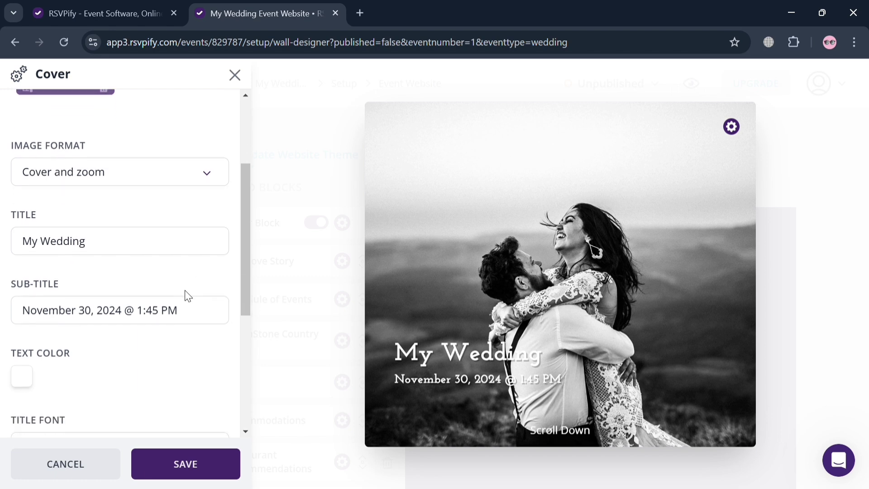
Replace the cover title My Wedding with Our Vows
{"action": "double_click", "coordinate": [162, 249]}
{"action": "triple_click", "coordinate": [162, 249]}
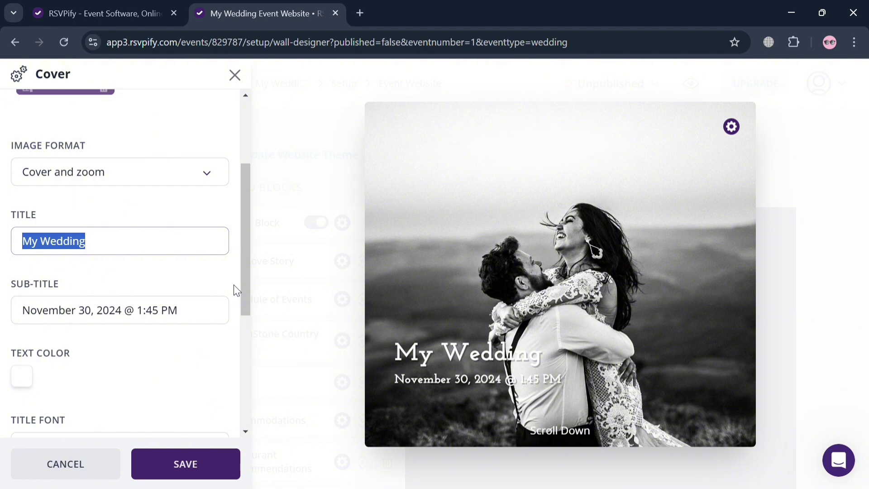
{"action": "type", "text": "Our "}
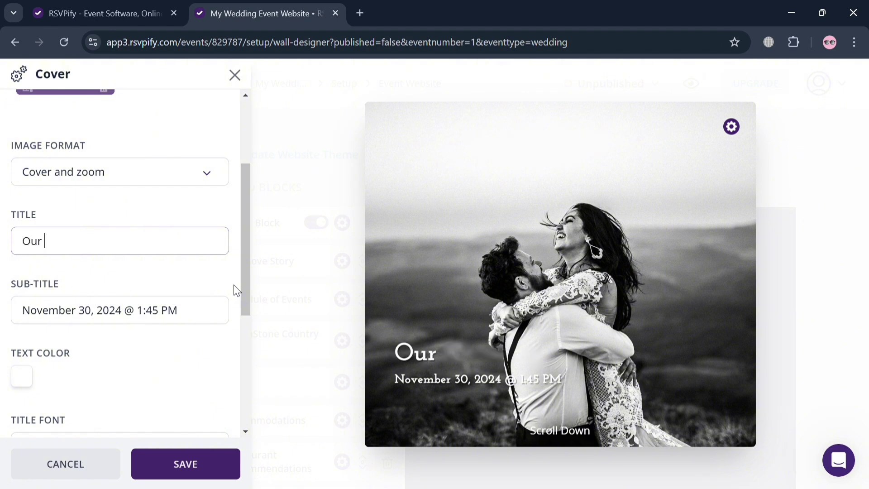
{"action": "type", "text": "Vows"}
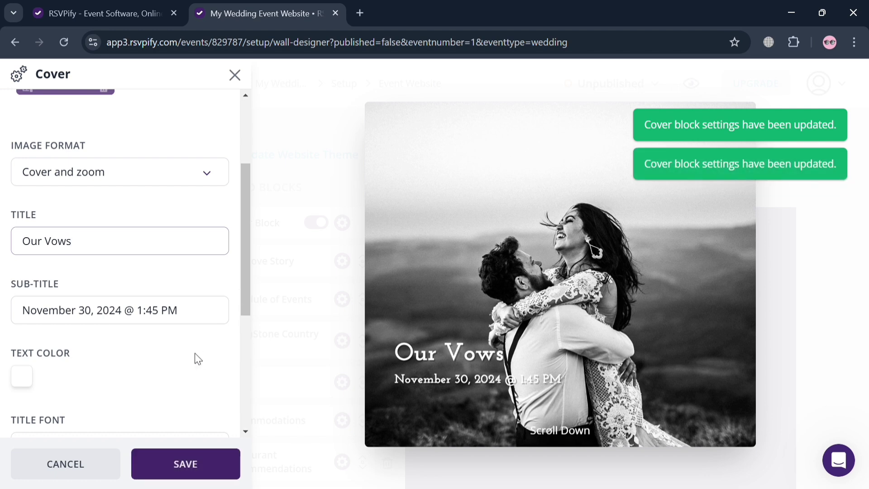
{"action": "scroll", "coordinate": [196, 358], "scroll_direction": "down", "scroll_amount": 1}
{"action": "scroll", "coordinate": [198, 359], "scroll_direction": "down", "scroll_amount": 1}
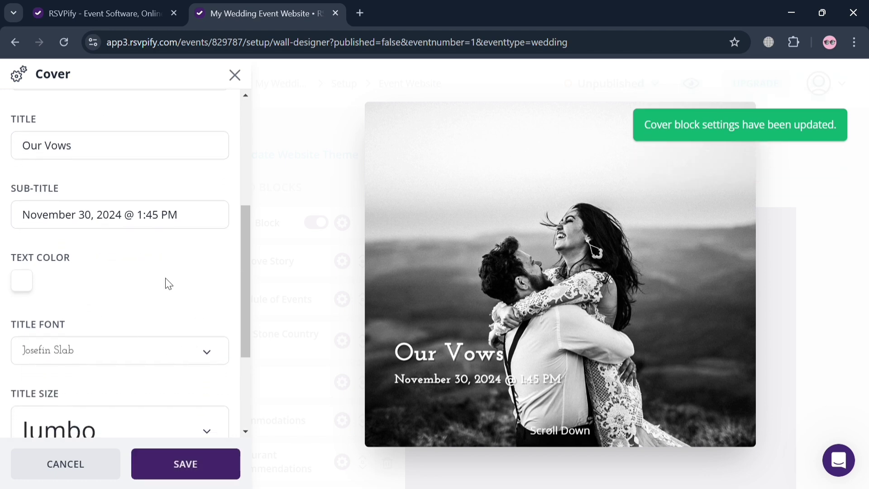
{"action": "scroll", "coordinate": [241, 389], "scroll_direction": "down", "scroll_amount": 2}
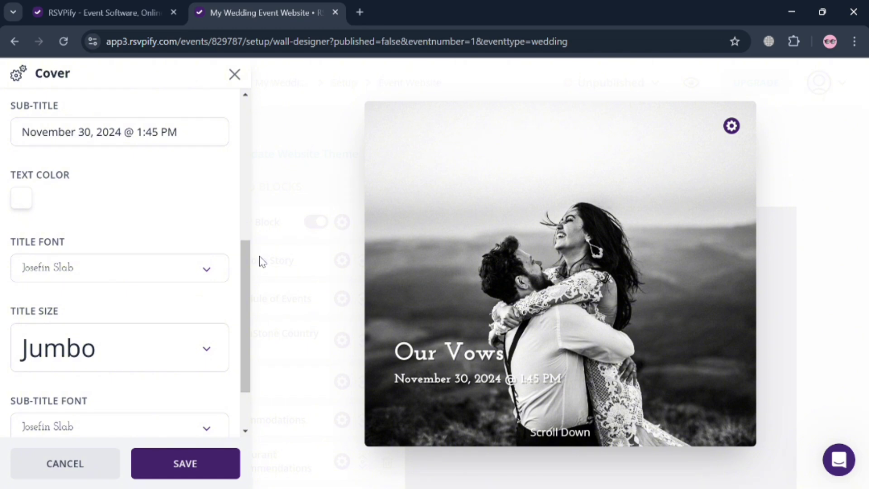
Save the Our Vows cover and bring up the Our Love Story section settings
{"action": "left_click", "coordinate": [210, 476]}
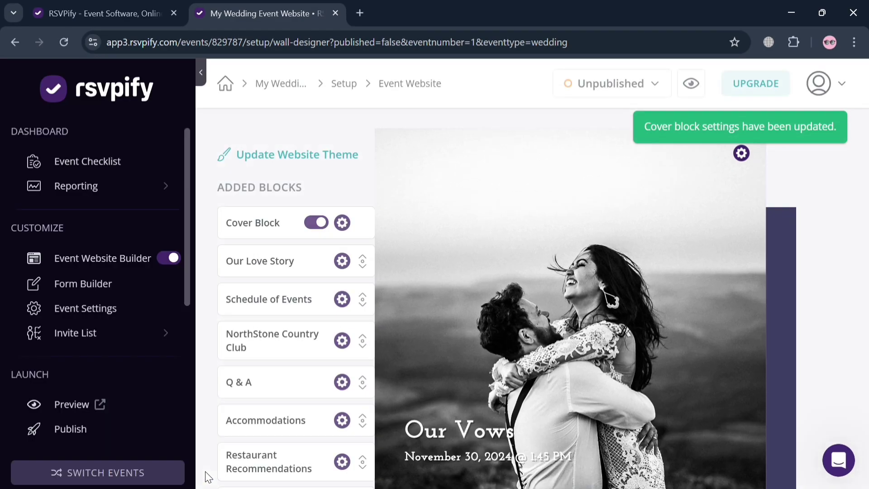
{"action": "scroll", "coordinate": [509, 312], "scroll_direction": "down", "scroll_amount": 10}
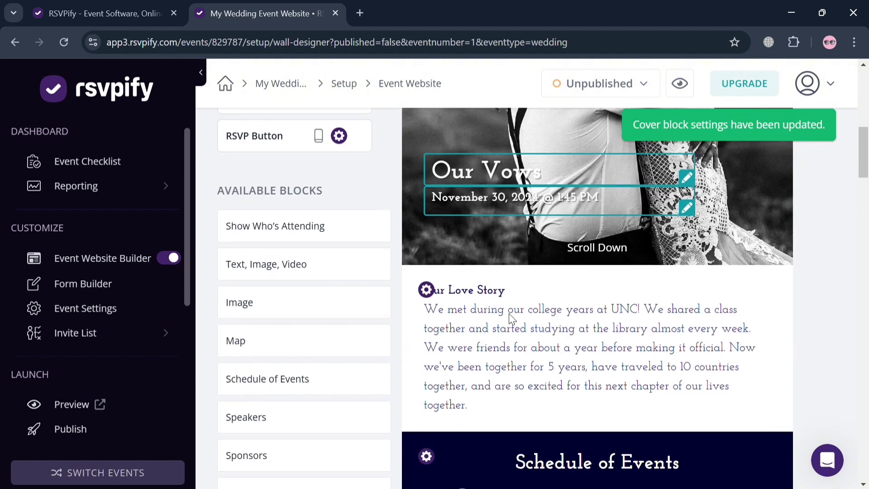
{"action": "left_click", "coordinate": [509, 314]}
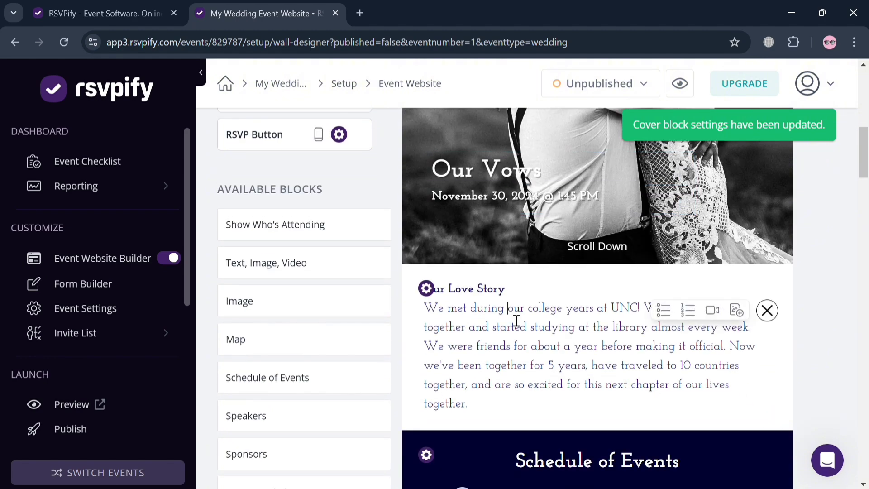
{"action": "left_click", "coordinate": [428, 290]}
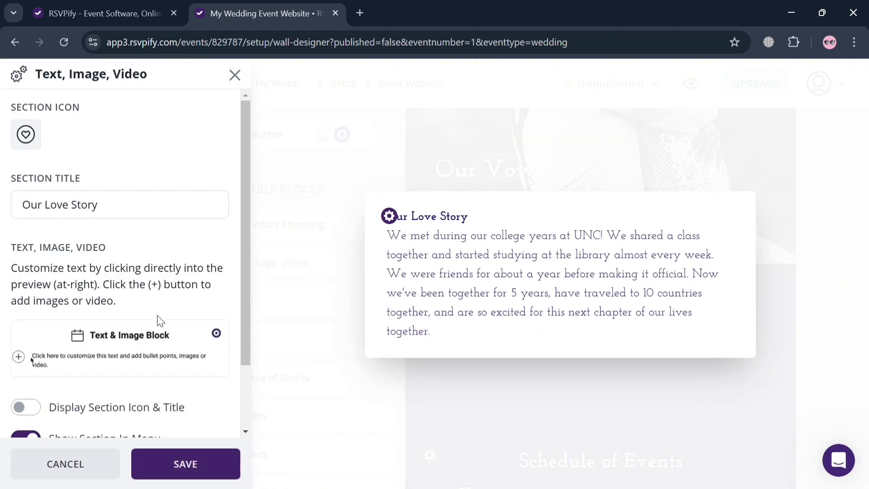
Review the Our Love Story settings, close them unchanged, and scroll to Schedule of Events
{"action": "scroll", "coordinate": [157, 317], "scroll_direction": "down", "scroll_amount": 2}
{"action": "scroll", "coordinate": [157, 315], "scroll_direction": "up", "scroll_amount": 2}
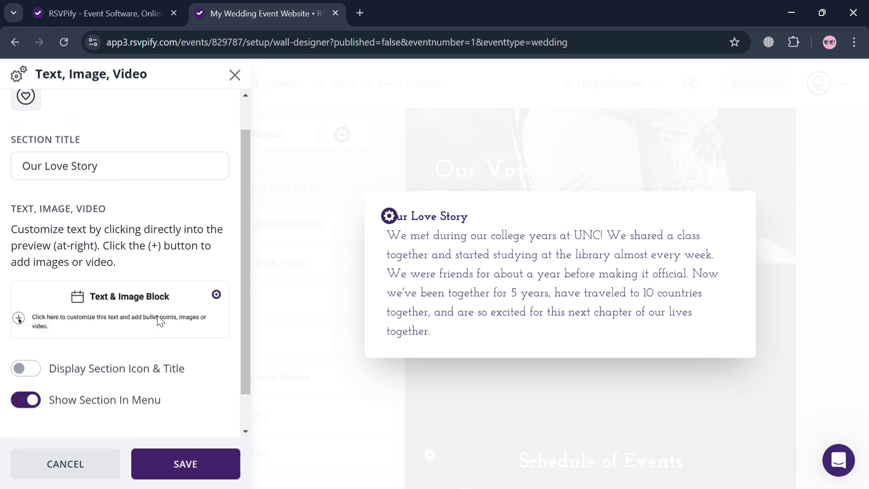
{"action": "left_click", "coordinate": [140, 209]}
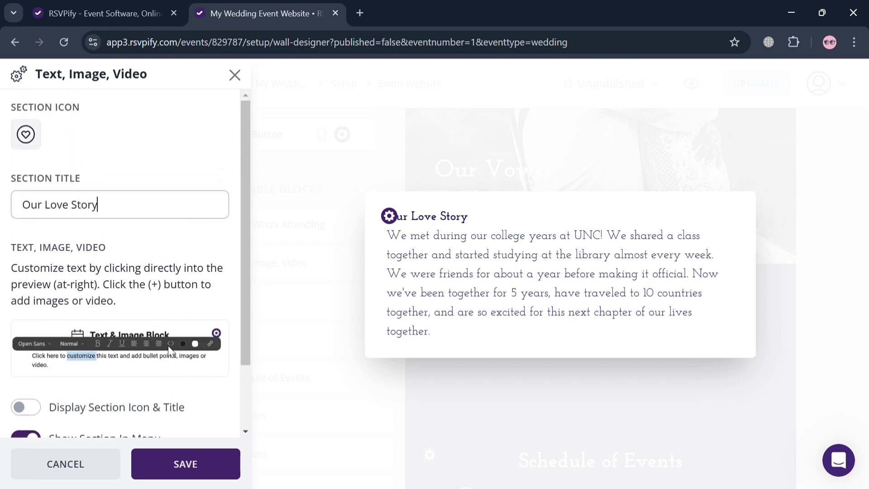
{"action": "left_click", "coordinate": [235, 74]}
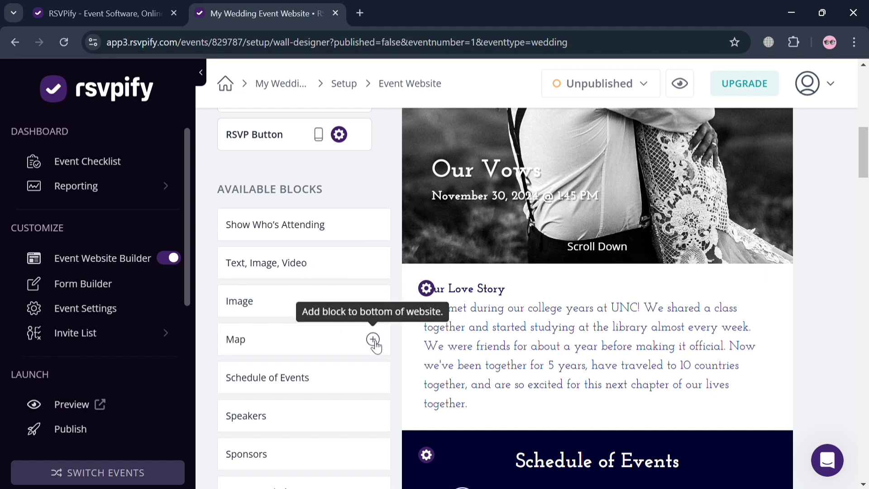
{"action": "scroll", "coordinate": [536, 394], "scroll_direction": "down", "scroll_amount": 3}
{"action": "scroll", "coordinate": [536, 395], "scroll_direction": "down", "scroll_amount": 3}
{"action": "scroll", "coordinate": [537, 395], "scroll_direction": "down", "scroll_amount": 1}
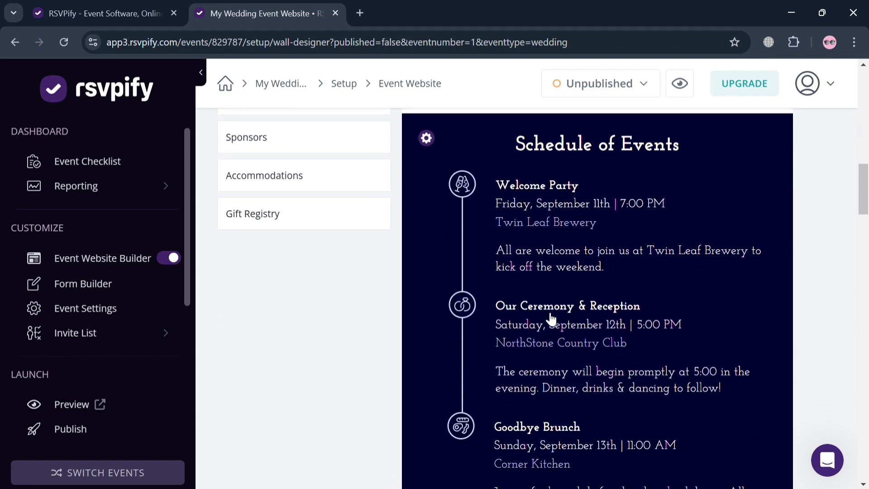
Review the Welcome Party, Ceremony & Reception and Goodbye Brunch schedule settings, closing them unchanged
{"action": "left_click", "coordinate": [426, 138]}
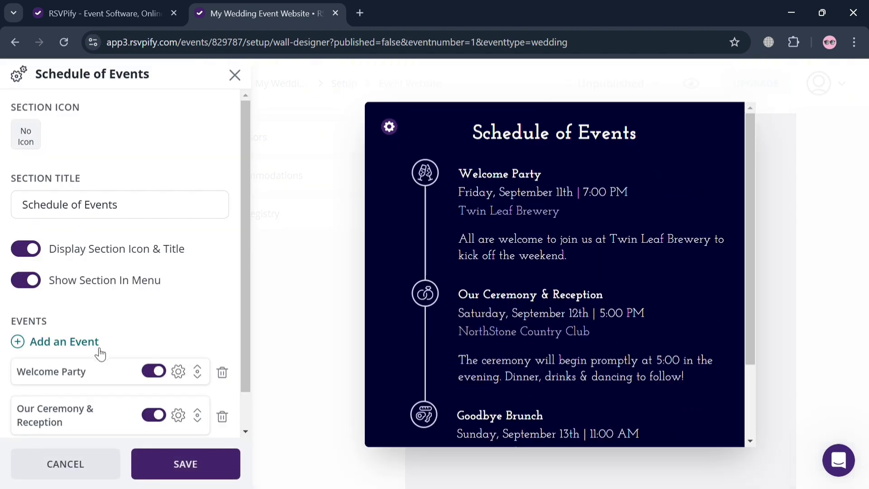
{"action": "scroll", "coordinate": [100, 354], "scroll_direction": "down", "scroll_amount": 1}
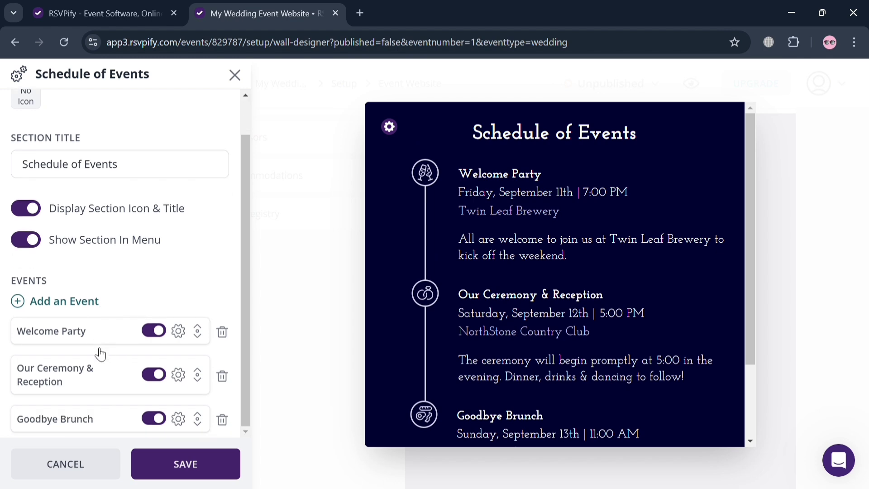
{"action": "left_click", "coordinate": [235, 74]}
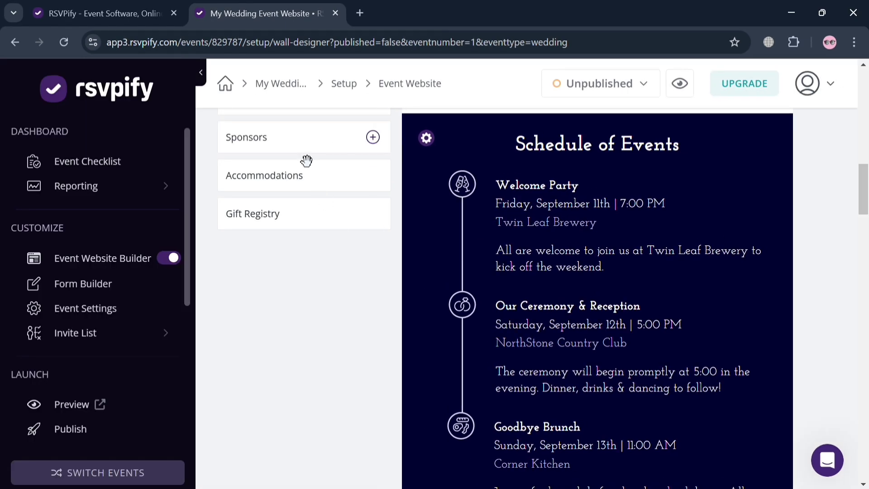
Add the Gift Registry block and scroll to the new Our Registry section listing Target, Amazon and Nordstrom
{"action": "scroll", "coordinate": [306, 161], "scroll_direction": "up", "scroll_amount": 8}
{"action": "scroll", "coordinate": [306, 161], "scroll_direction": "down", "scroll_amount": 6}
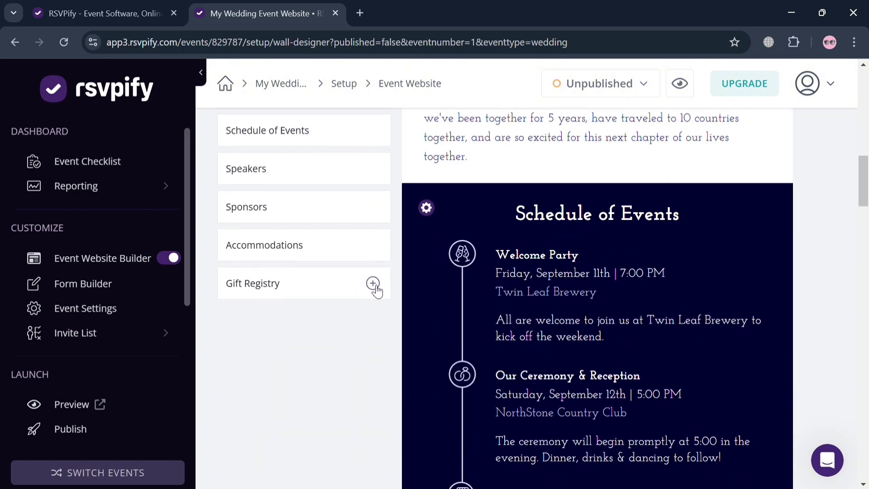
{"action": "left_click", "coordinate": [374, 284]}
{"action": "scroll", "coordinate": [582, 307], "scroll_direction": "down", "scroll_amount": 14}
{"action": "scroll", "coordinate": [582, 307], "scroll_direction": "down", "scroll_amount": 14}
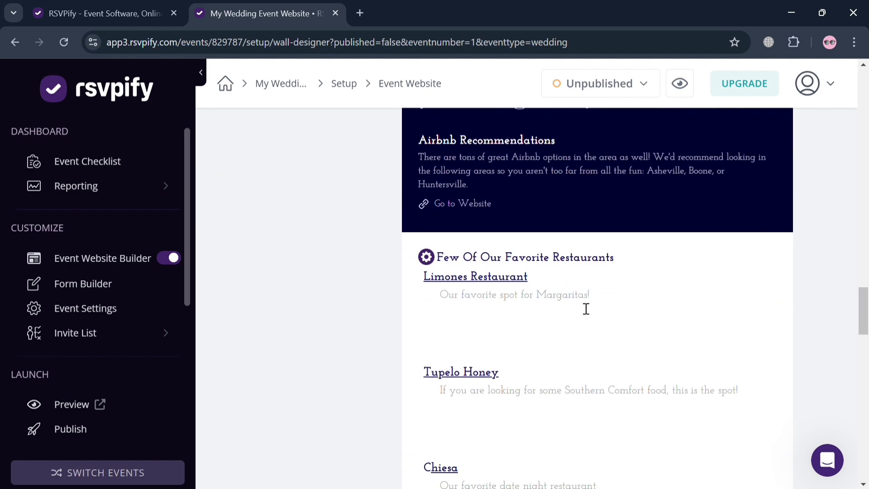
{"action": "scroll", "coordinate": [586, 309], "scroll_direction": "down", "scroll_amount": 15}
{"action": "scroll", "coordinate": [578, 300], "scroll_direction": "up", "scroll_amount": 8}
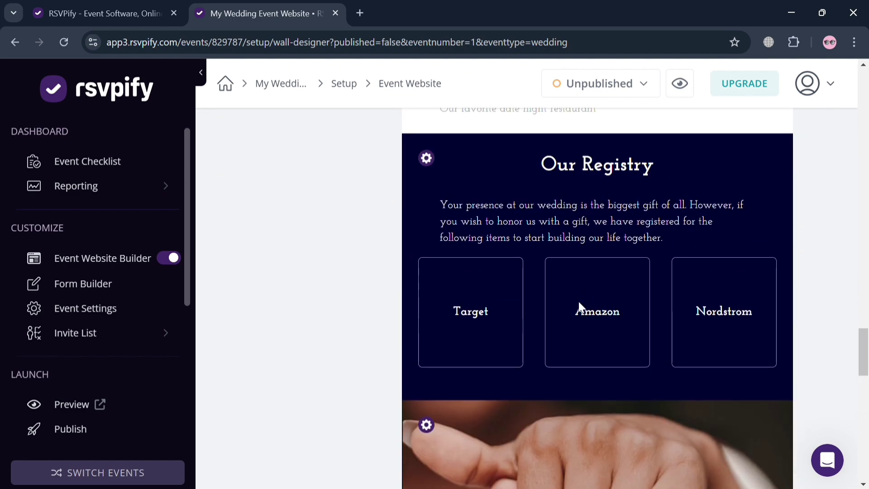
{"action": "left_click", "coordinate": [428, 160]}
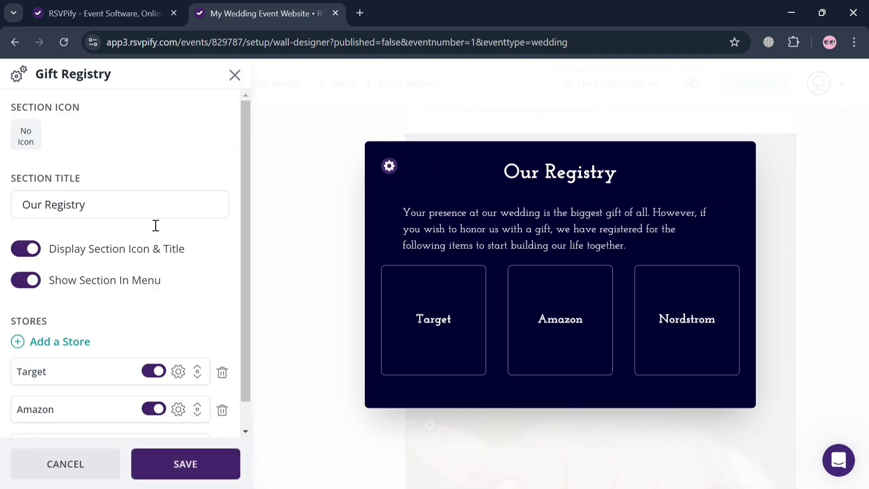
{"action": "scroll", "coordinate": [132, 378], "scroll_direction": "down", "scroll_amount": 1}
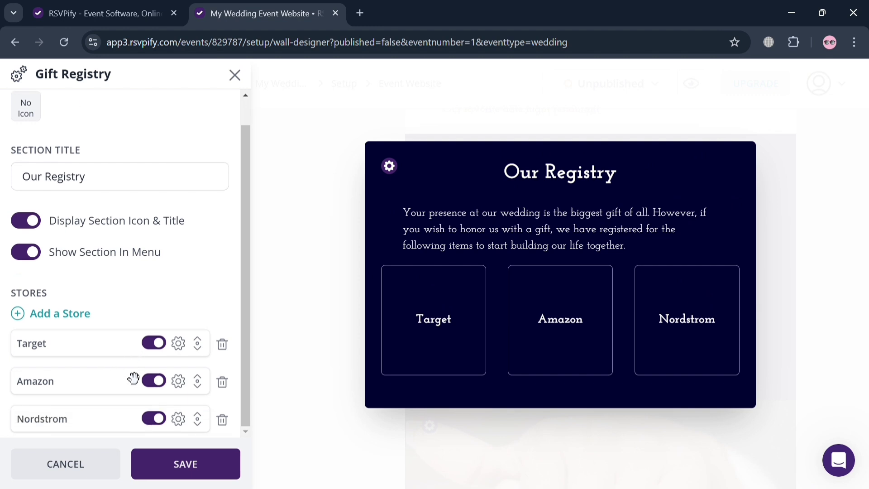
{"action": "left_click", "coordinate": [18, 312]}
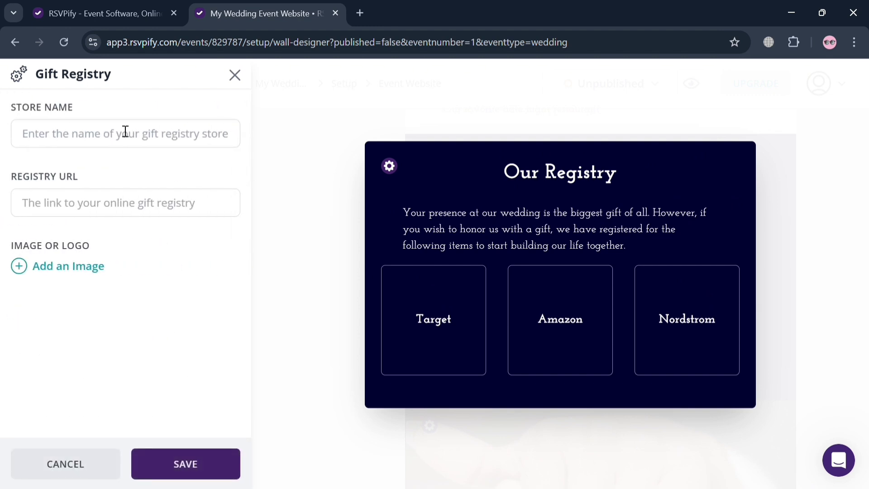
{"action": "type", "text": "Alibaba"}
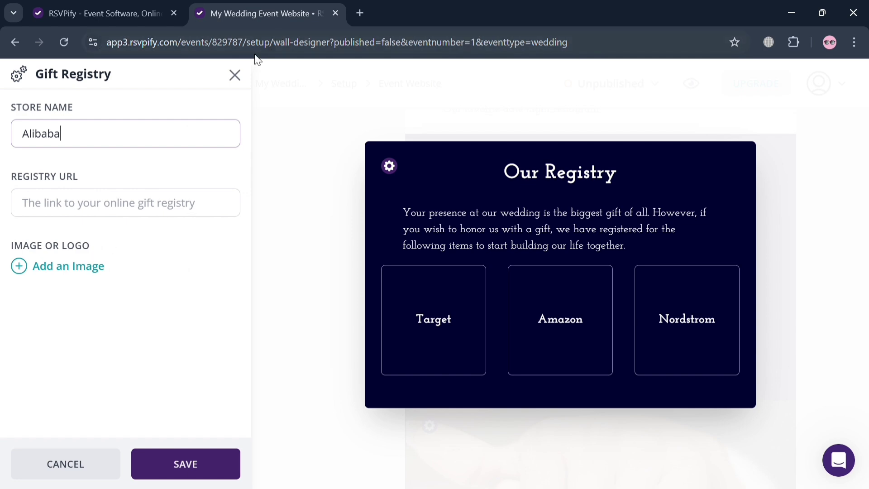
{"action": "left_click", "coordinate": [241, 78]}
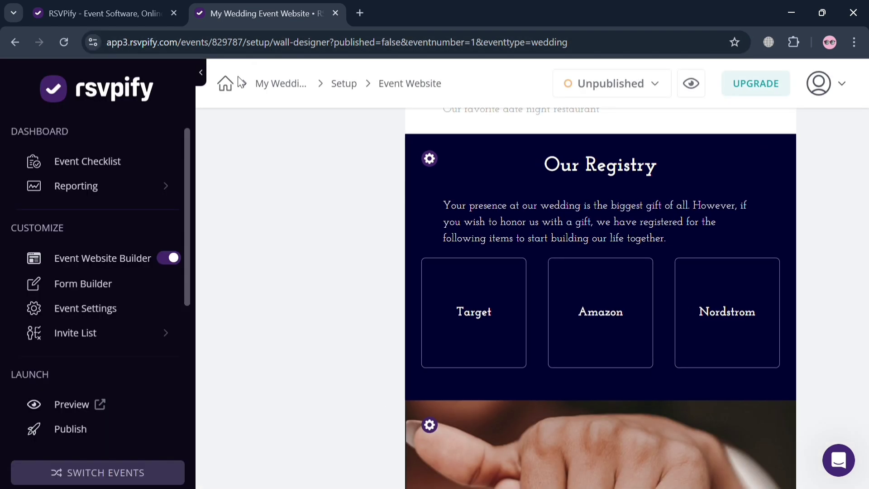
{"action": "scroll", "coordinate": [512, 316], "scroll_direction": "down", "scroll_amount": 10}
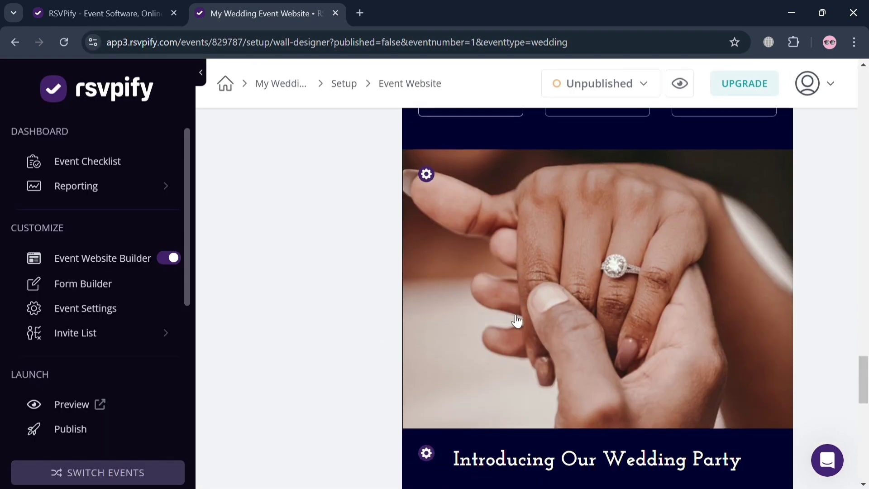
{"action": "scroll", "coordinate": [438, 269], "scroll_direction": "up", "scroll_amount": 6}
{"action": "scroll", "coordinate": [438, 269], "scroll_direction": "down", "scroll_amount": 7}
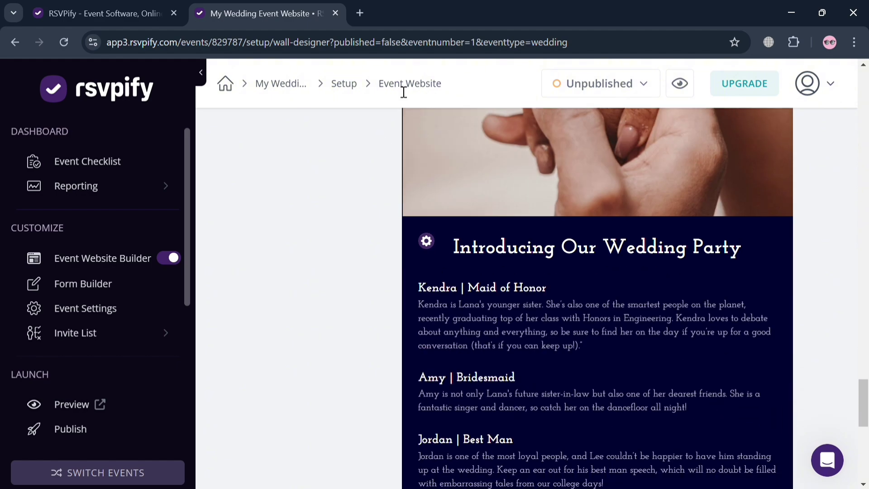
{"action": "scroll", "coordinate": [450, 315], "scroll_direction": "up", "scroll_amount": 8}
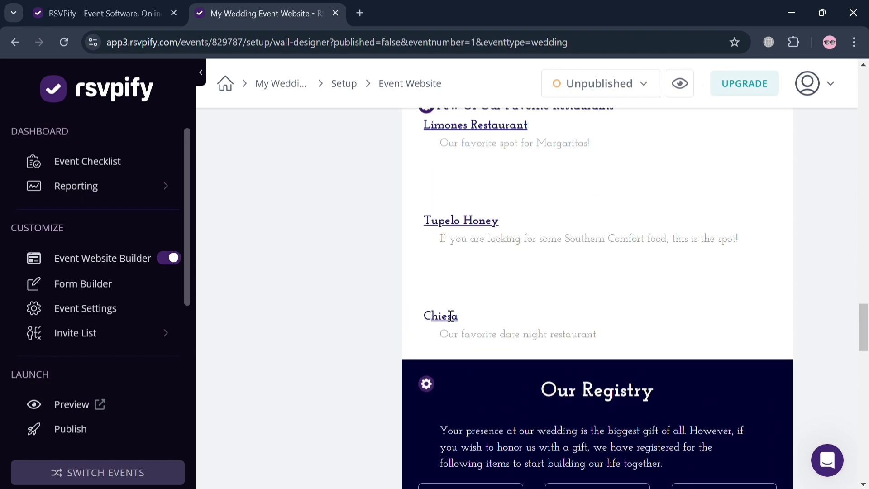
{"action": "scroll", "coordinate": [314, 311], "scroll_direction": "up", "scroll_amount": 5}
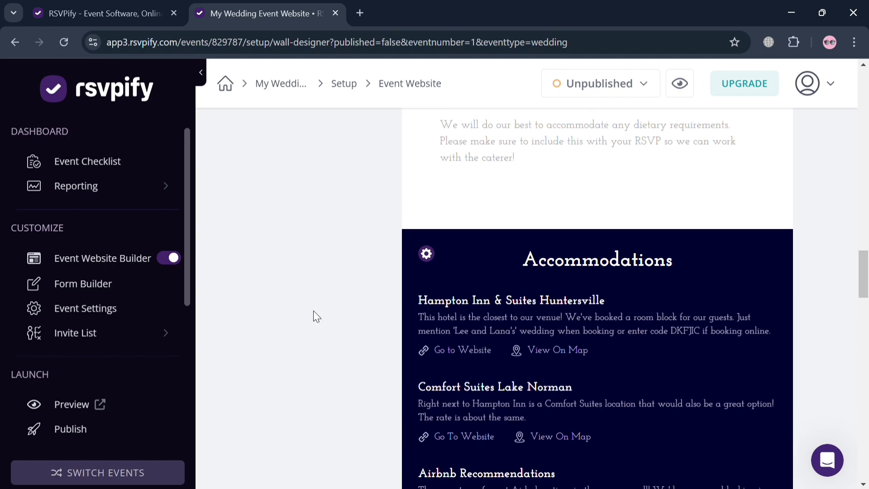
{"action": "scroll", "coordinate": [313, 311], "scroll_direction": "up", "scroll_amount": 10}
{"action": "scroll", "coordinate": [314, 311], "scroll_direction": "up", "scroll_amount": 12}
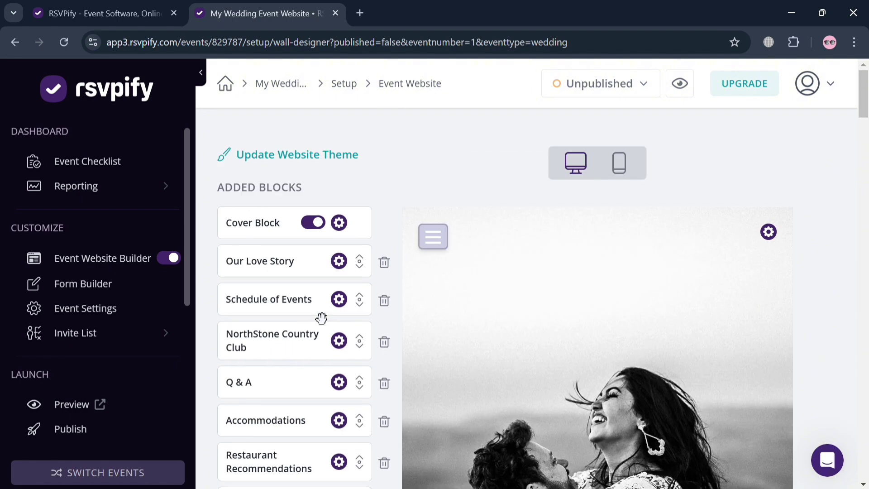
{"action": "left_click", "coordinate": [293, 159]}
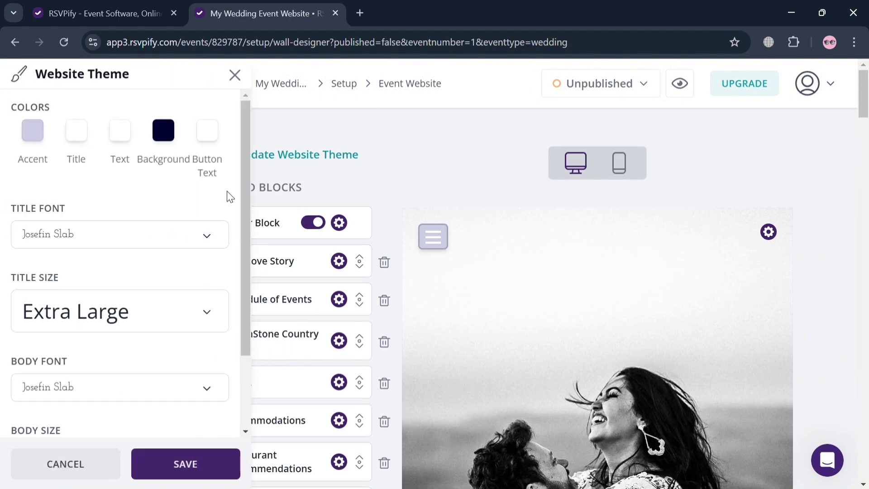
{"action": "scroll", "coordinate": [144, 316], "scroll_direction": "down", "scroll_amount": 2}
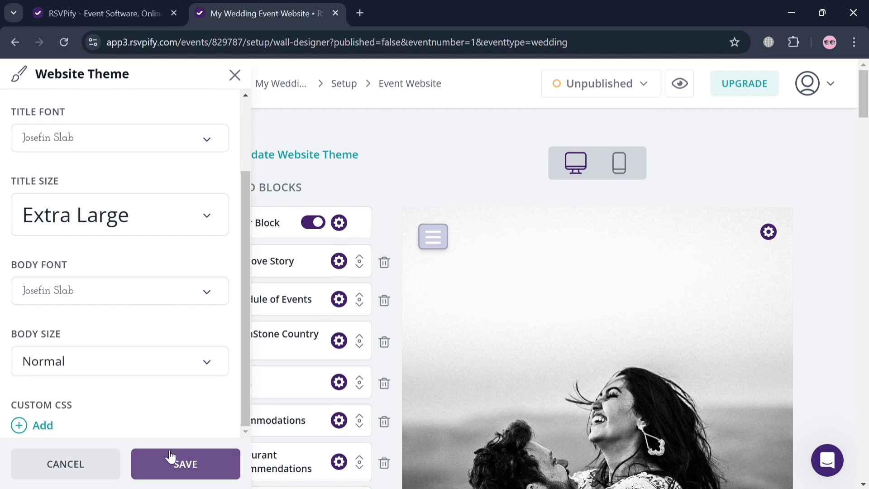
{"action": "scroll", "coordinate": [122, 299], "scroll_direction": "up", "scroll_amount": 2}
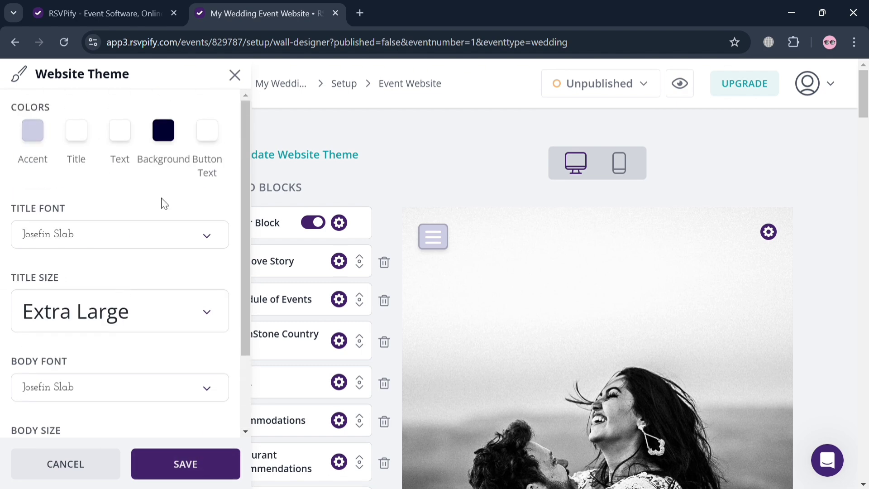
{"action": "left_click", "coordinate": [235, 75]}
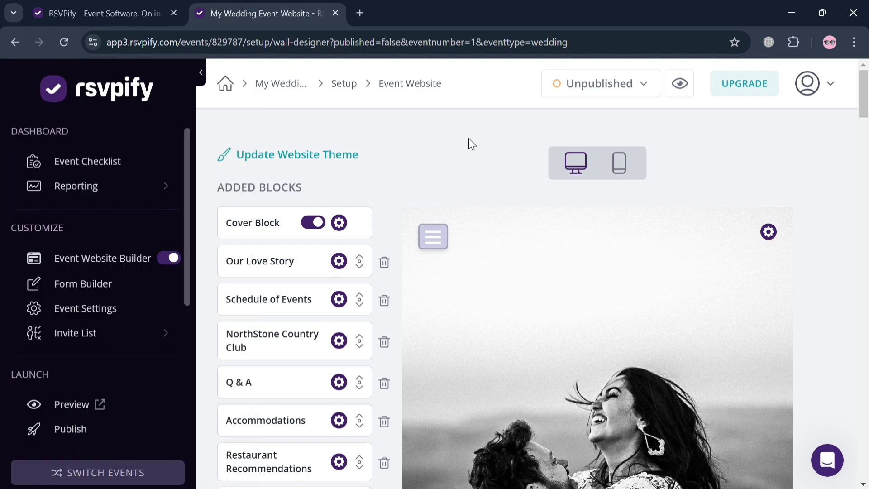
Switch the website preview to mobile view and scroll from the Our Vows cover into Our Love Story
{"action": "left_click", "coordinate": [620, 164]}
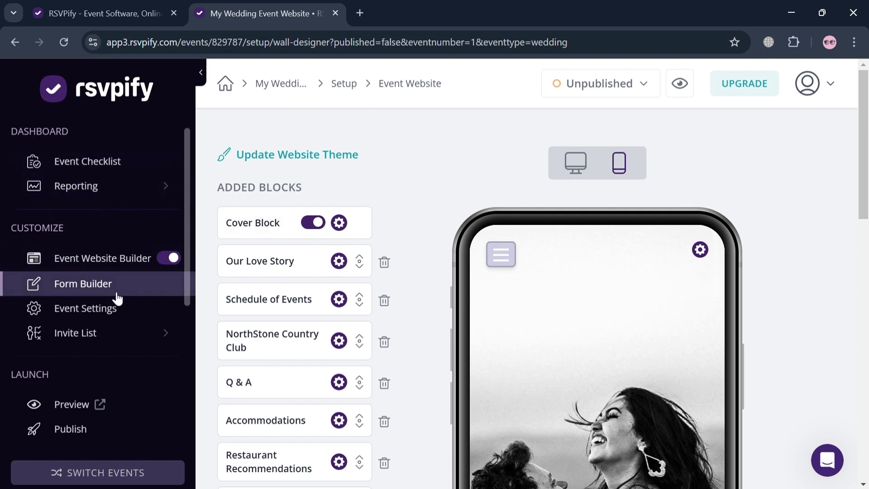
{"action": "scroll", "coordinate": [306, 301], "scroll_direction": "down", "scroll_amount": 12}
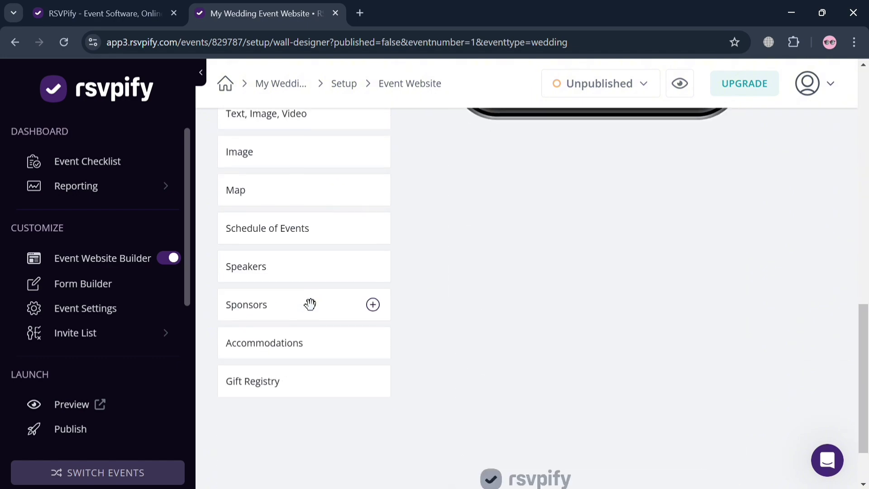
{"action": "scroll", "coordinate": [310, 304], "scroll_direction": "down", "scroll_amount": 2}
{"action": "scroll", "coordinate": [311, 304], "scroll_direction": "up", "scroll_amount": 3}
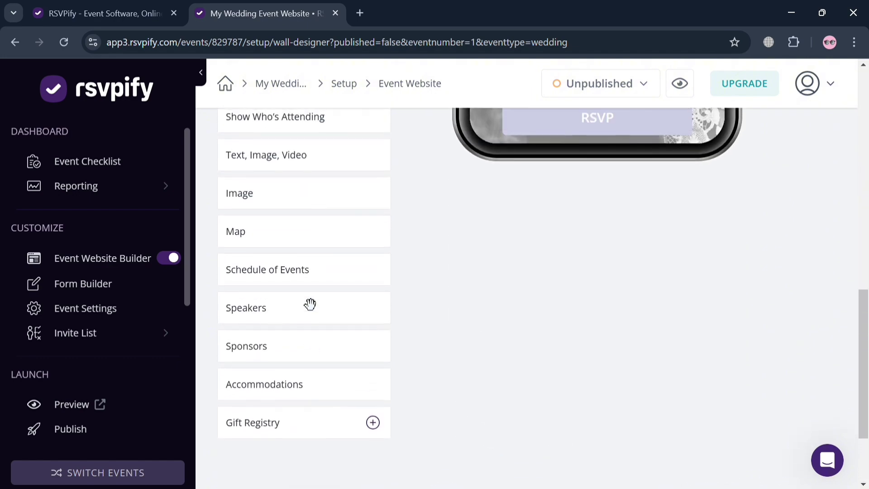
{"action": "scroll", "coordinate": [310, 304], "scroll_direction": "up", "scroll_amount": 3}
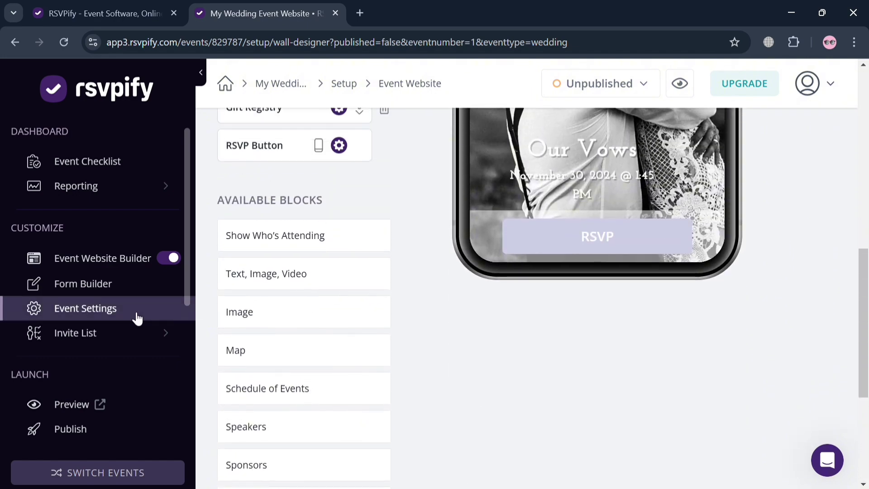
Open the Form Builder and scroll through the RSVP form's welcome message and RSVP question
{"action": "left_click", "coordinate": [105, 297]}
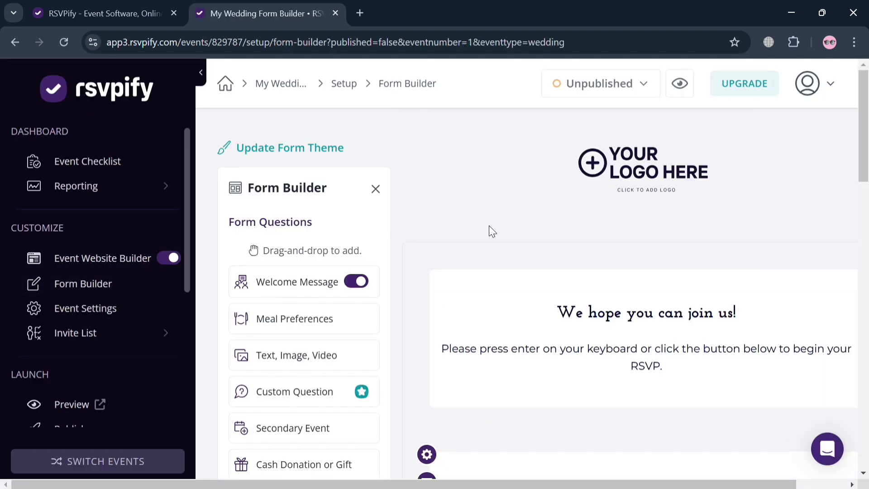
{"action": "scroll", "coordinate": [552, 267], "scroll_direction": "down", "scroll_amount": 4}
{"action": "scroll", "coordinate": [554, 269], "scroll_direction": "down", "scroll_amount": 3}
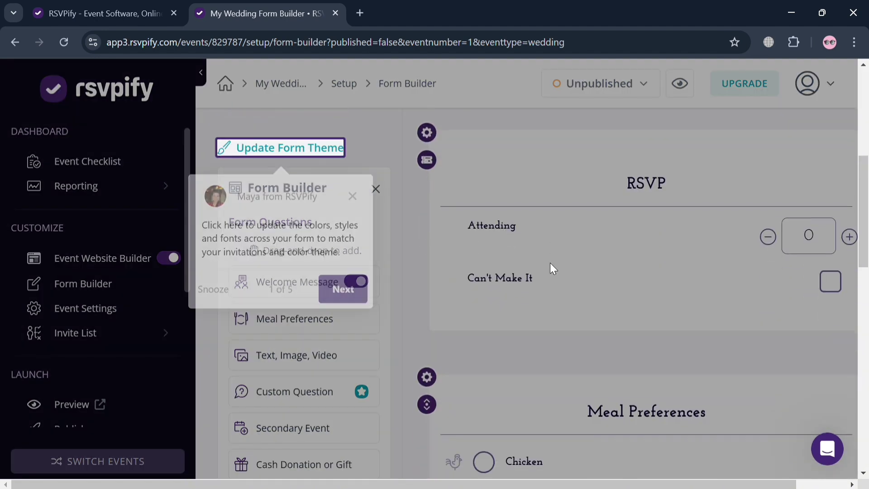
{"action": "scroll", "coordinate": [553, 269], "scroll_direction": "down", "scroll_amount": 2}
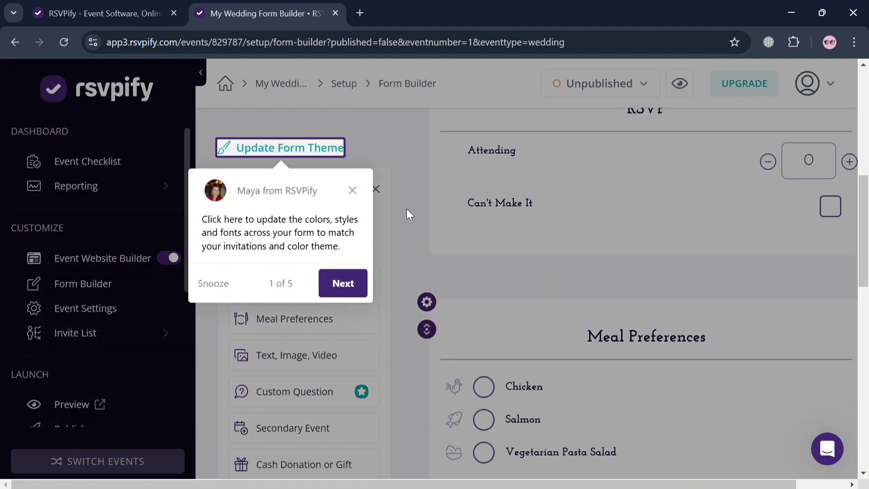
Close the guided tour and look over the meal choices and premium guest questions
{"action": "left_click", "coordinate": [354, 191]}
{"action": "scroll", "coordinate": [571, 351], "scroll_direction": "down", "scroll_amount": 7}
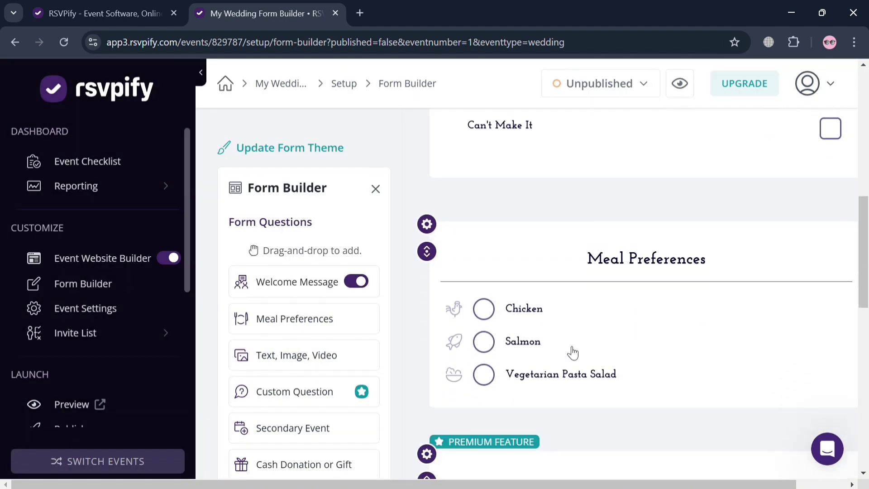
{"action": "scroll", "coordinate": [568, 352], "scroll_direction": "down", "scroll_amount": 5}
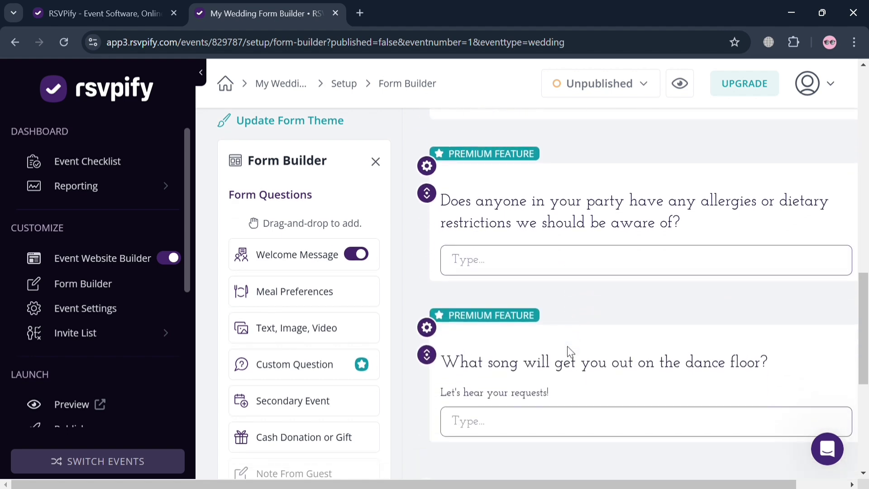
{"action": "scroll", "coordinate": [572, 352], "scroll_direction": "up", "scroll_amount": 15}
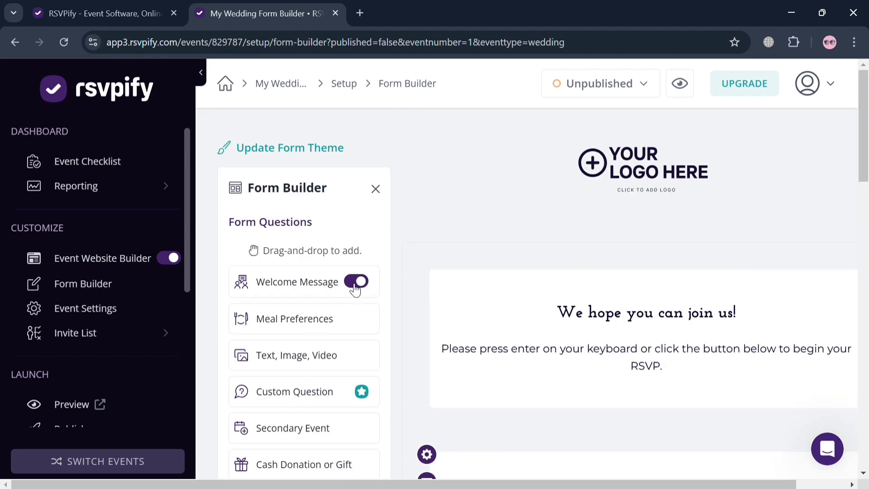
Open the Upload Logo dialog from Your Logo Here, checking the empty My Images and then the Stock Image Library
{"action": "left_click", "coordinate": [598, 175]}
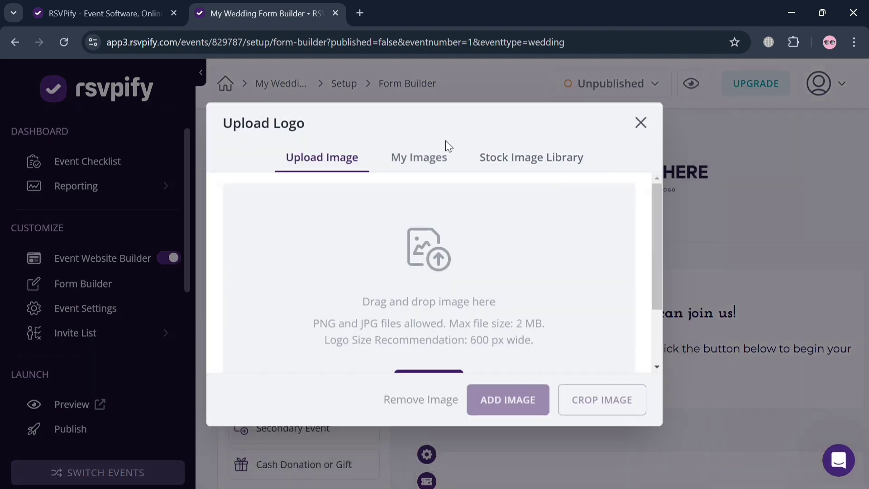
{"action": "left_click", "coordinate": [444, 159]}
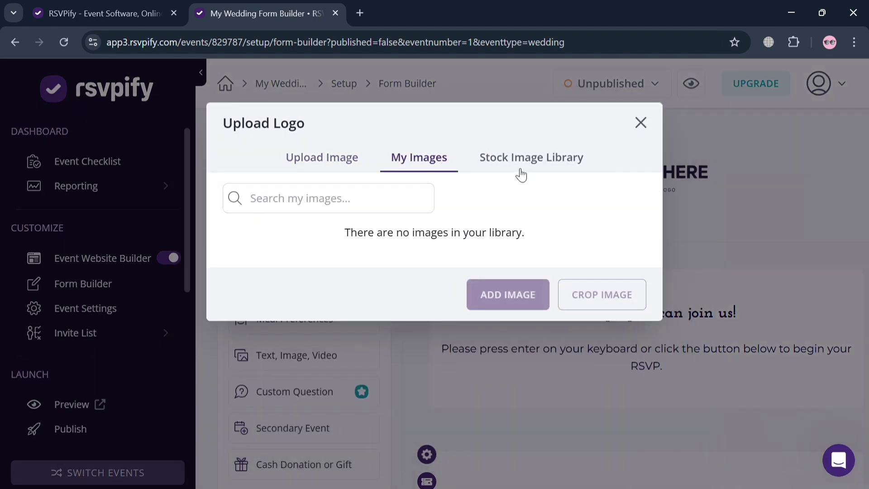
{"action": "left_click", "coordinate": [523, 165]}
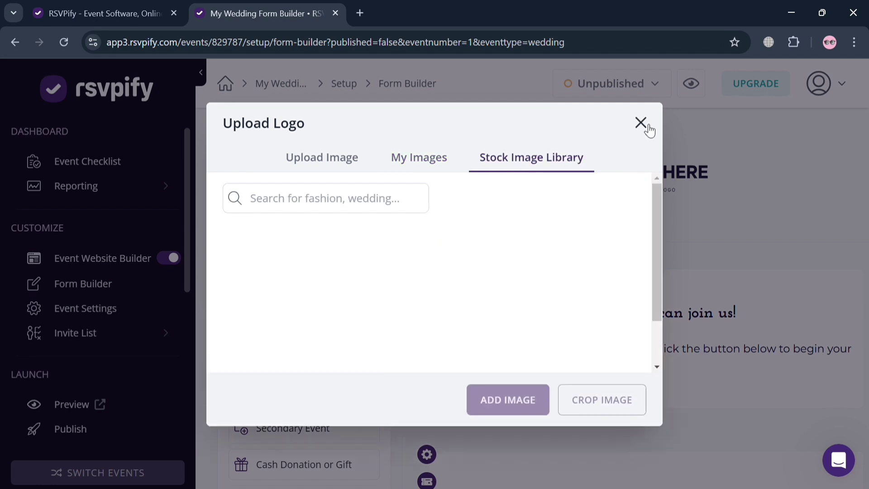
{"action": "left_click", "coordinate": [642, 124]}
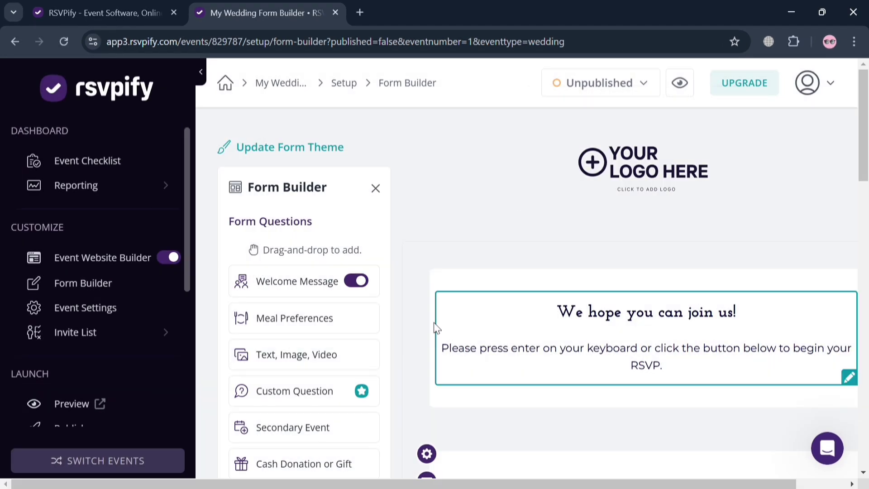
{"action": "scroll", "coordinate": [434, 327], "scroll_direction": "down", "scroll_amount": 10}
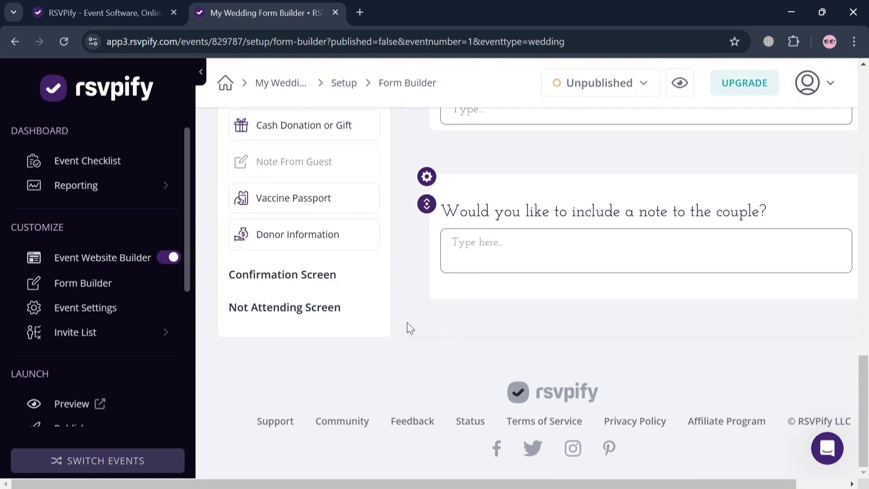
{"action": "scroll", "coordinate": [319, 305], "scroll_direction": "up", "scroll_amount": 5}
{"action": "scroll", "coordinate": [324, 303], "scroll_direction": "up", "scroll_amount": 3}
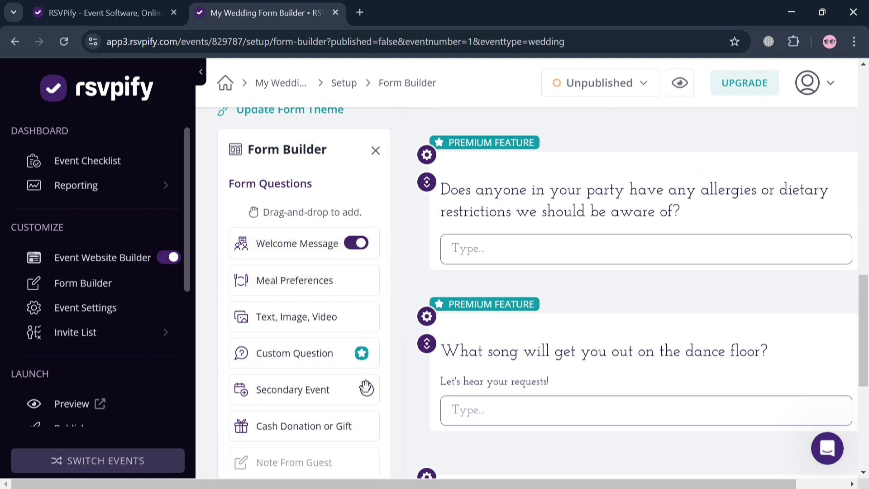
{"action": "scroll", "coordinate": [366, 399], "scroll_direction": "down", "scroll_amount": 2}
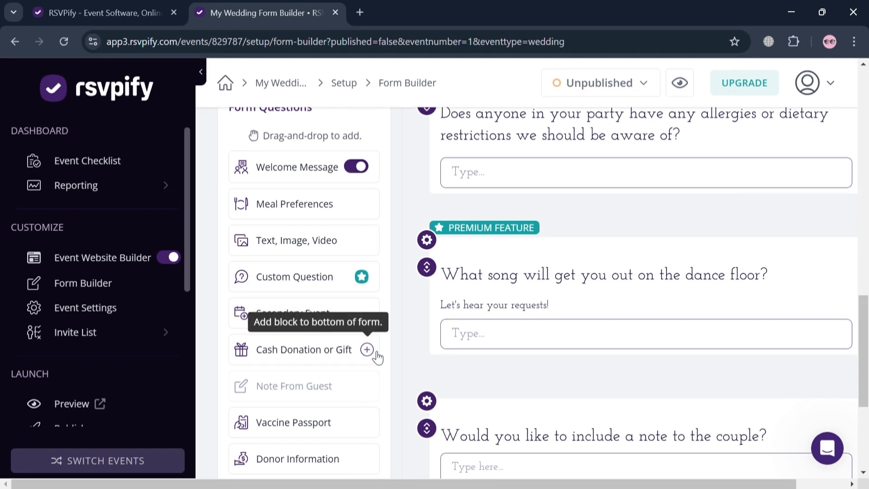
Append a Cash Donation or Gift block offering Amount of Your Choice or No, Thank You, then close its settings
{"action": "left_click", "coordinate": [376, 356]}
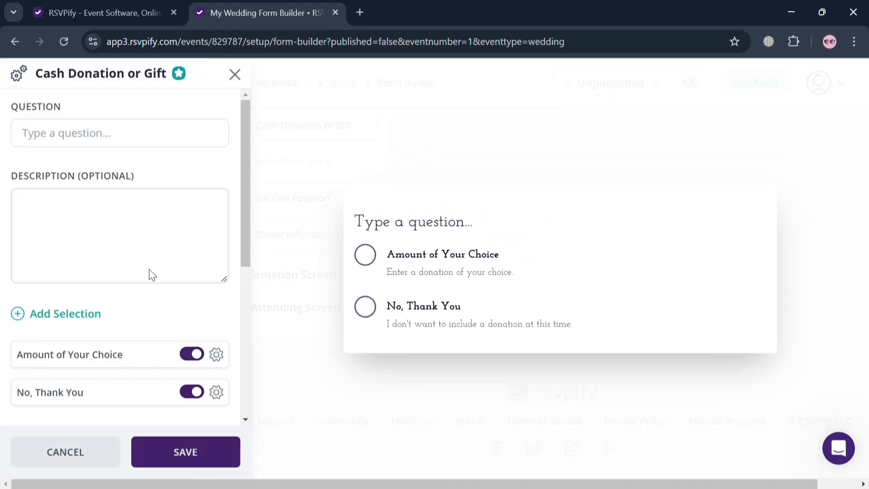
{"action": "scroll", "coordinate": [110, 311], "scroll_direction": "down", "scroll_amount": 5}
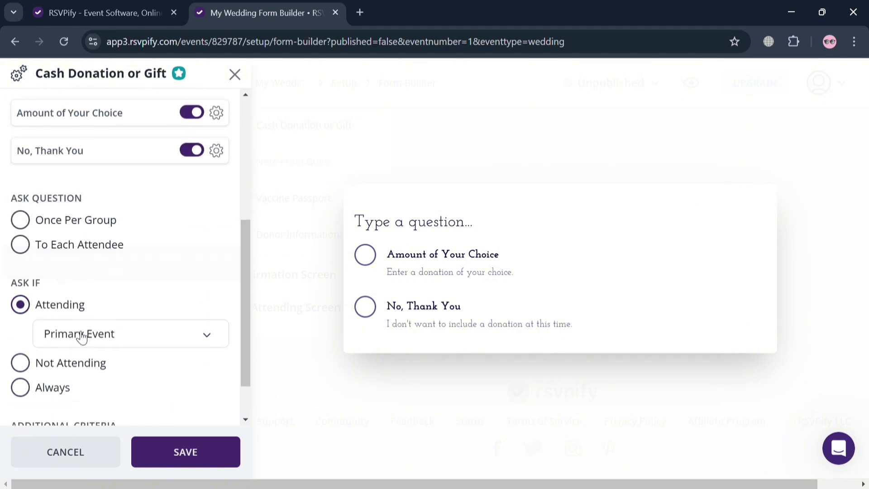
{"action": "scroll", "coordinate": [81, 379], "scroll_direction": "down", "scroll_amount": 2}
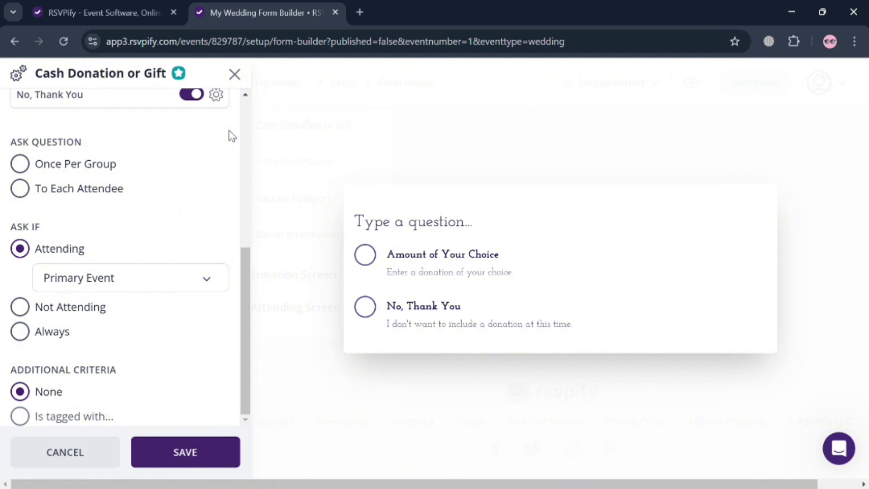
{"action": "left_click", "coordinate": [235, 73]}
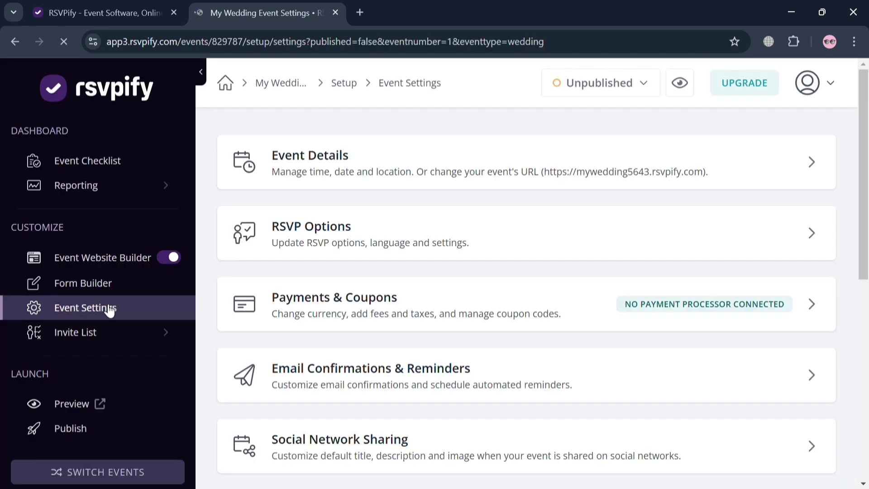
Look through the Event Settings cards, including Security & Passwords, and expand the Reporting submenu
{"action": "scroll", "coordinate": [445, 268], "scroll_direction": "down", "scroll_amount": 2}
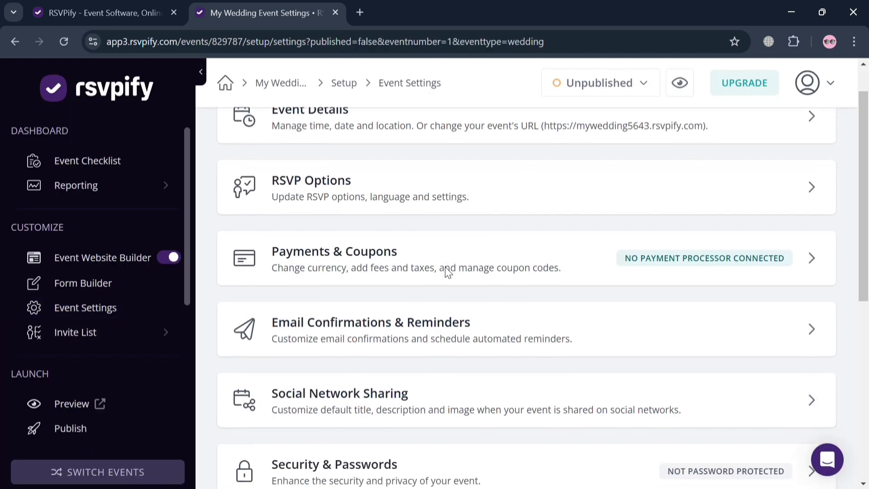
{"action": "scroll", "coordinate": [445, 267], "scroll_direction": "down", "scroll_amount": 1}
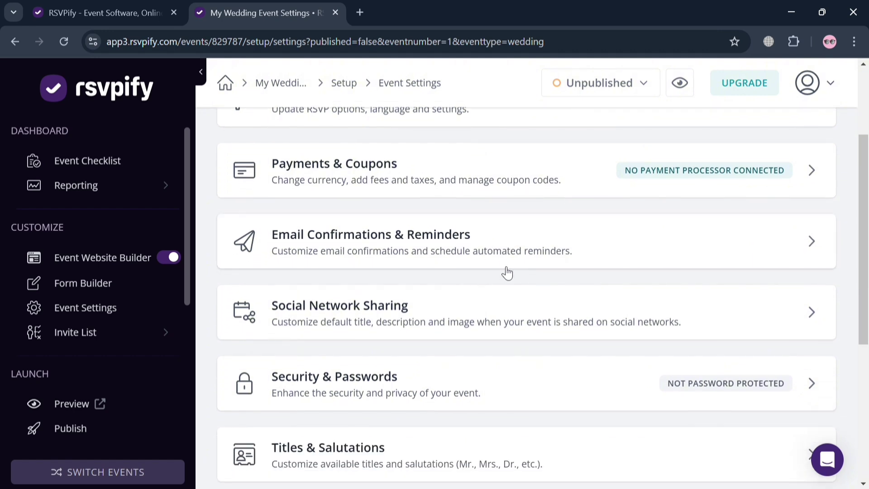
{"action": "scroll", "coordinate": [498, 398], "scroll_direction": "down", "scroll_amount": 2}
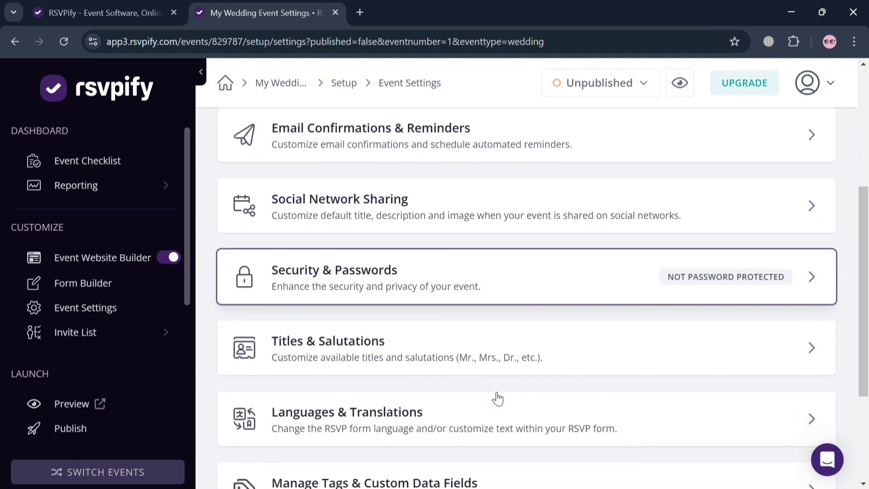
{"action": "scroll", "coordinate": [498, 398], "scroll_direction": "down", "scroll_amount": 3}
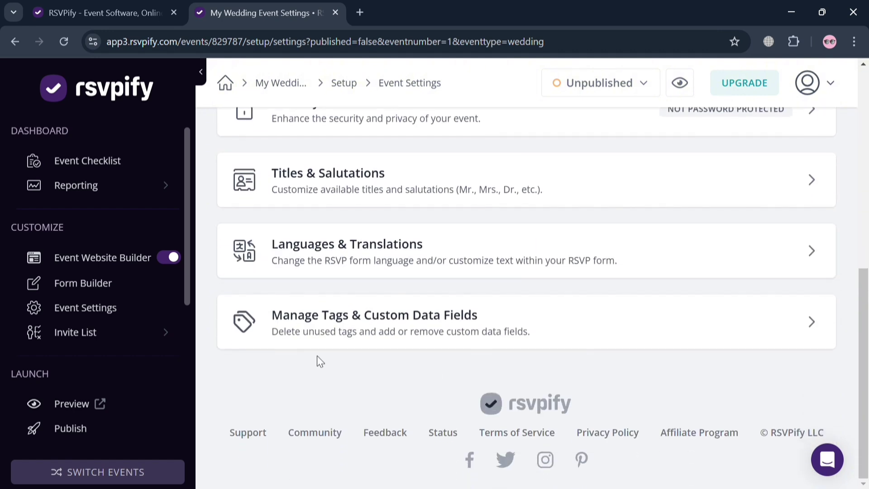
{"action": "scroll", "coordinate": [159, 410], "scroll_direction": "down", "scroll_amount": 2}
{"action": "scroll", "coordinate": [159, 411], "scroll_direction": "up", "scroll_amount": 5}
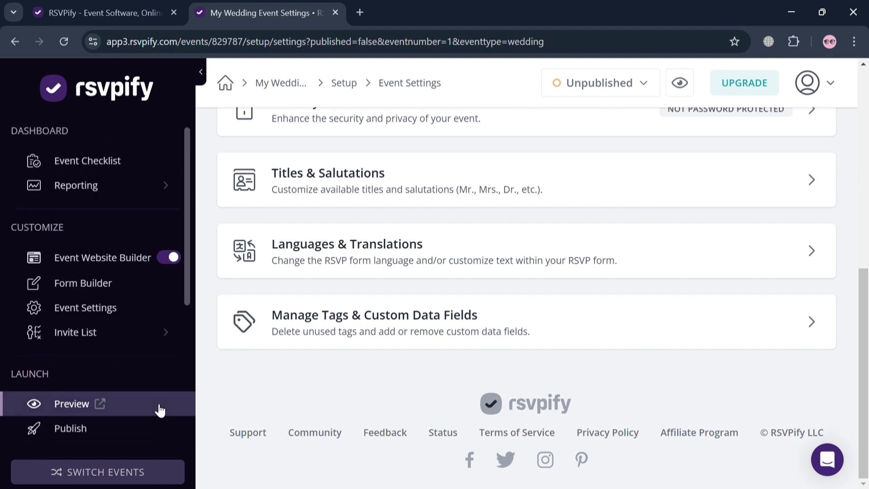
{"action": "left_click", "coordinate": [126, 199]}
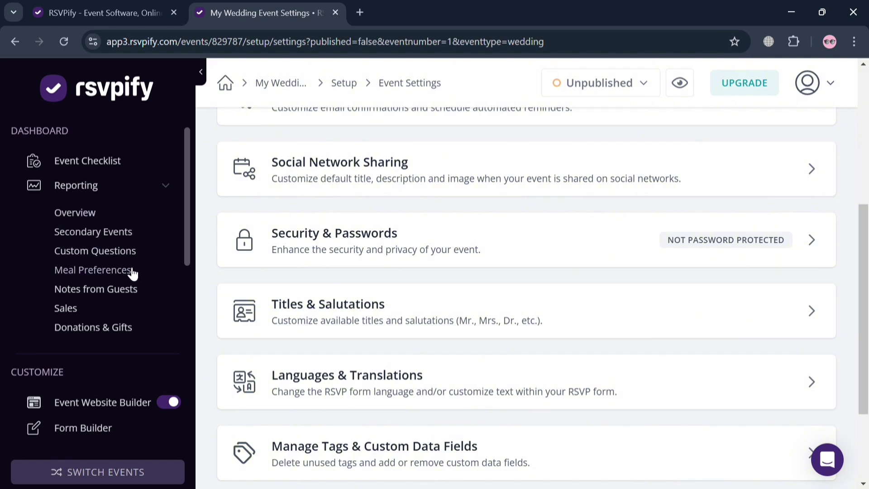
{"action": "scroll", "coordinate": [136, 305], "scroll_direction": "down", "scroll_amount": 8}
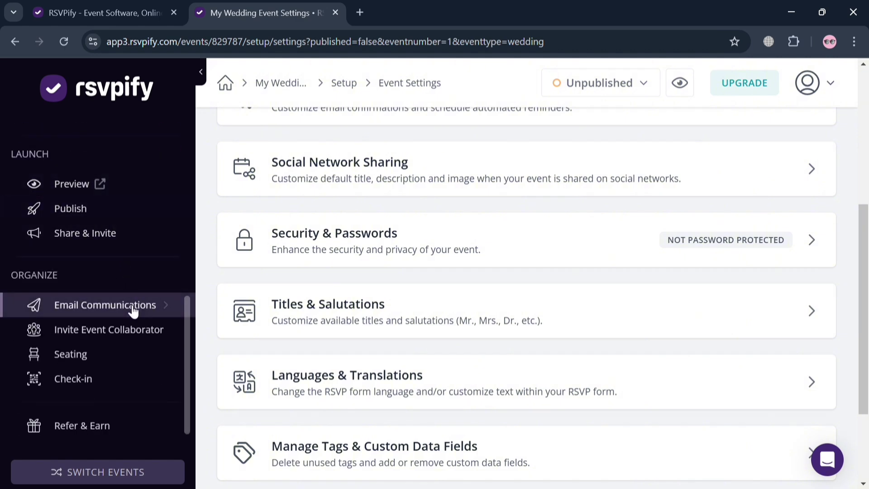
Expand Email Communications and create a new email draft, opening the You're Invited! invitation builder
{"action": "left_click", "coordinate": [135, 312]}
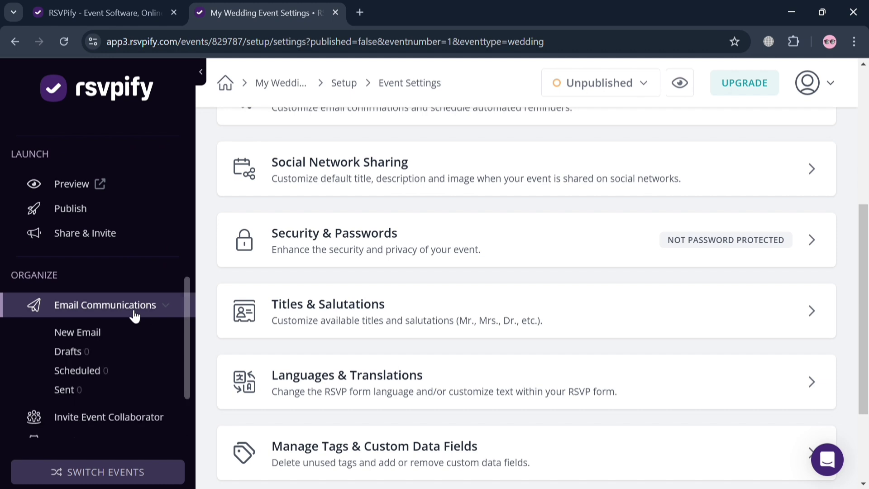
{"action": "left_click", "coordinate": [121, 337]}
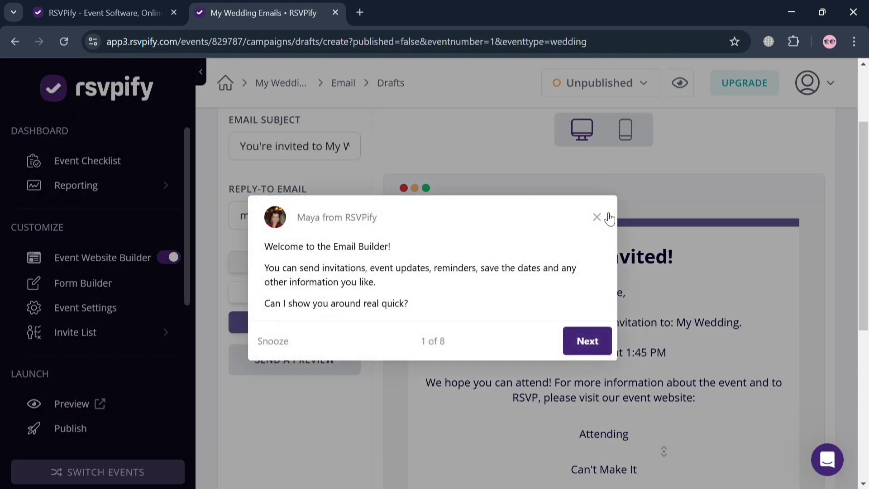
Close the email builder tour, review the You're Invited! draft, then open the empty Invite List
{"action": "left_click", "coordinate": [606, 221]}
{"action": "scroll", "coordinate": [557, 326], "scroll_direction": "down", "scroll_amount": 5}
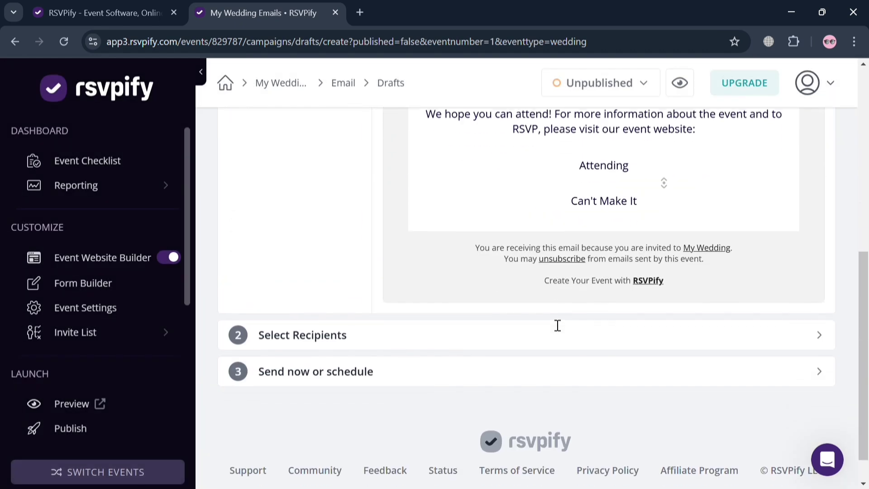
{"action": "scroll", "coordinate": [557, 325], "scroll_direction": "up", "scroll_amount": 4}
{"action": "scroll", "coordinate": [555, 324], "scroll_direction": "up", "scroll_amount": 3}
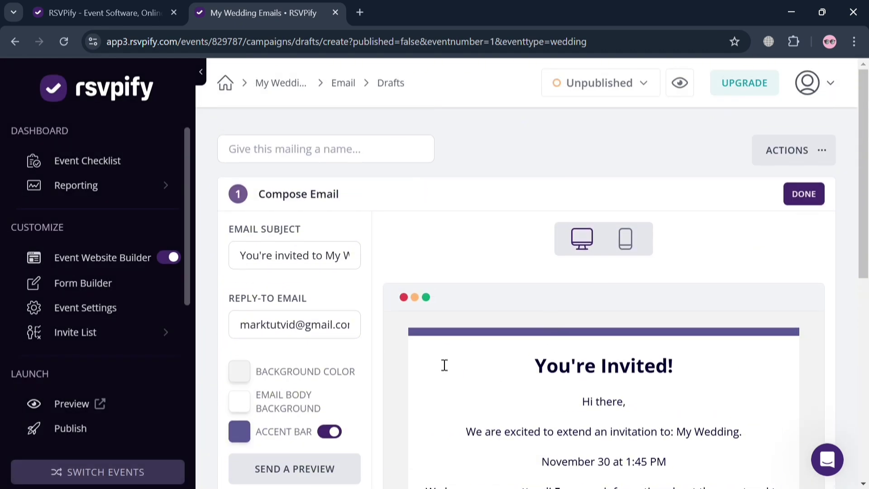
{"action": "scroll", "coordinate": [308, 385], "scroll_direction": "down", "scroll_amount": 6}
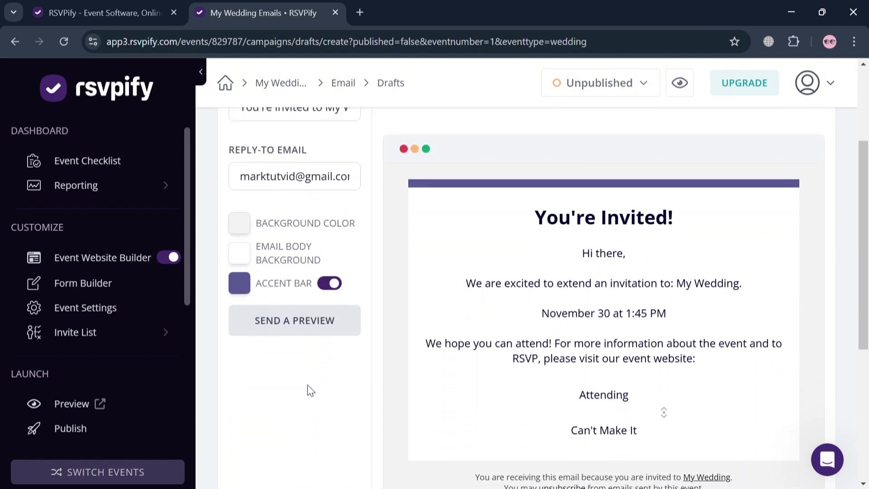
{"action": "scroll", "coordinate": [309, 391], "scroll_direction": "up", "scroll_amount": 6}
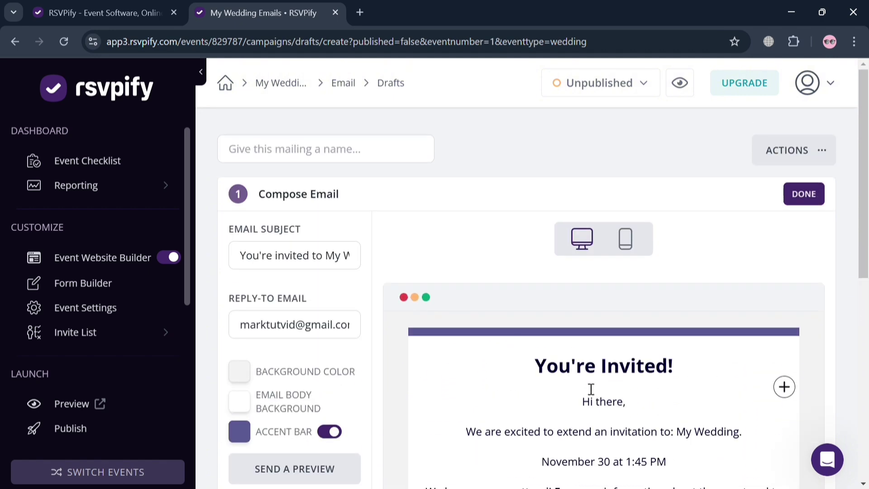
{"action": "scroll", "coordinate": [592, 371], "scroll_direction": "down", "scroll_amount": 3}
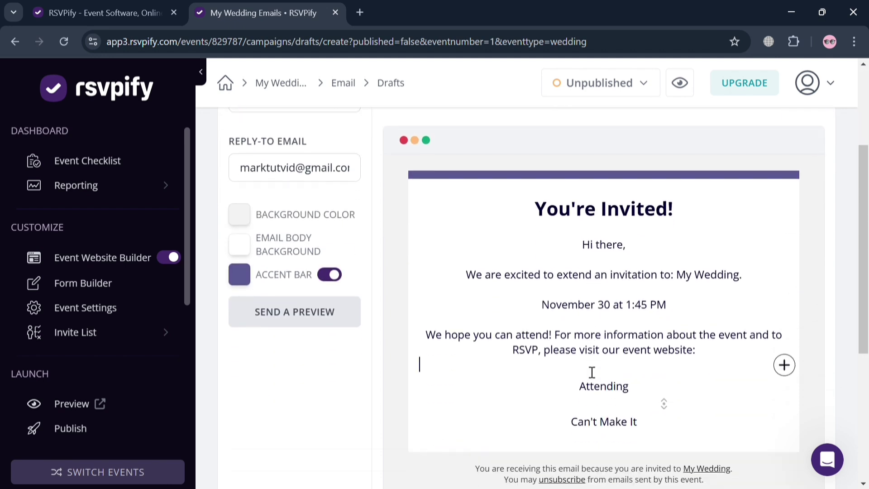
{"action": "left_click", "coordinate": [103, 336]}
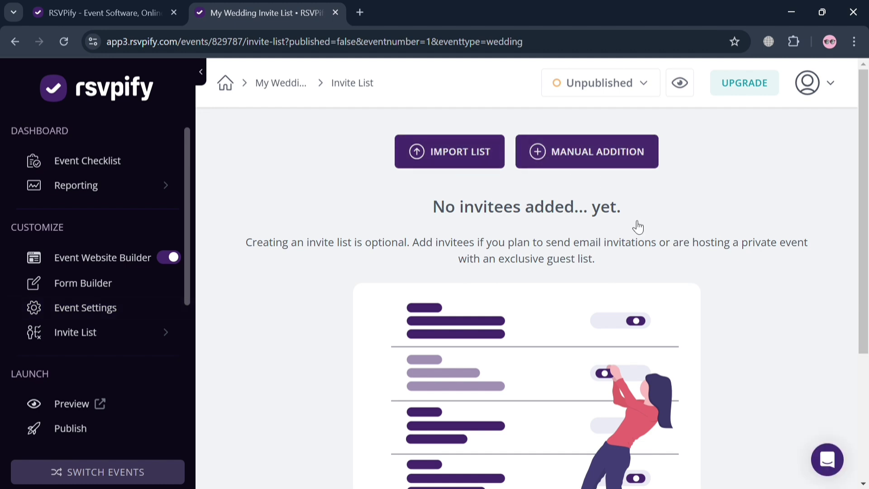
{"action": "scroll", "coordinate": [539, 376], "scroll_direction": "down", "scroll_amount": 2}
{"action": "scroll", "coordinate": [538, 374], "scroll_direction": "down", "scroll_amount": 1}
{"action": "scroll", "coordinate": [538, 374], "scroll_direction": "up", "scroll_amount": 4}
{"action": "scroll", "coordinate": [154, 365], "scroll_direction": "down", "scroll_amount": 1}
{"action": "scroll", "coordinate": [154, 360], "scroll_direction": "down", "scroll_amount": 2}
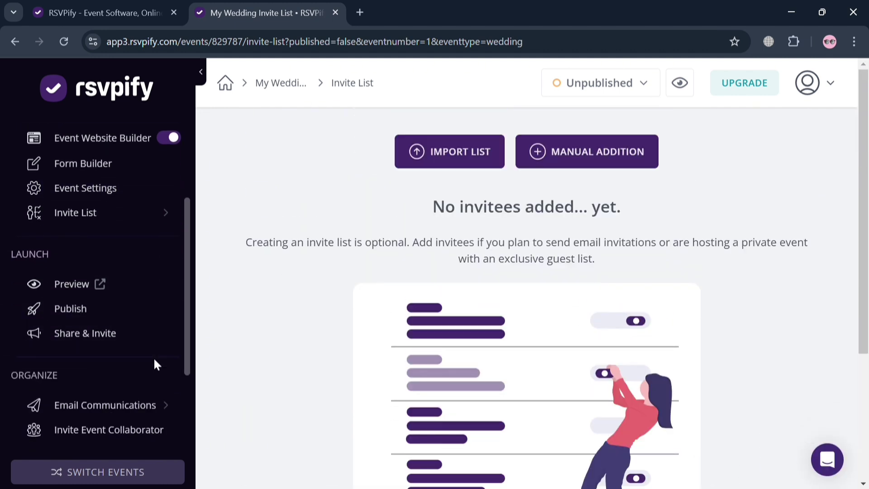
{"action": "left_click", "coordinate": [97, 311]}
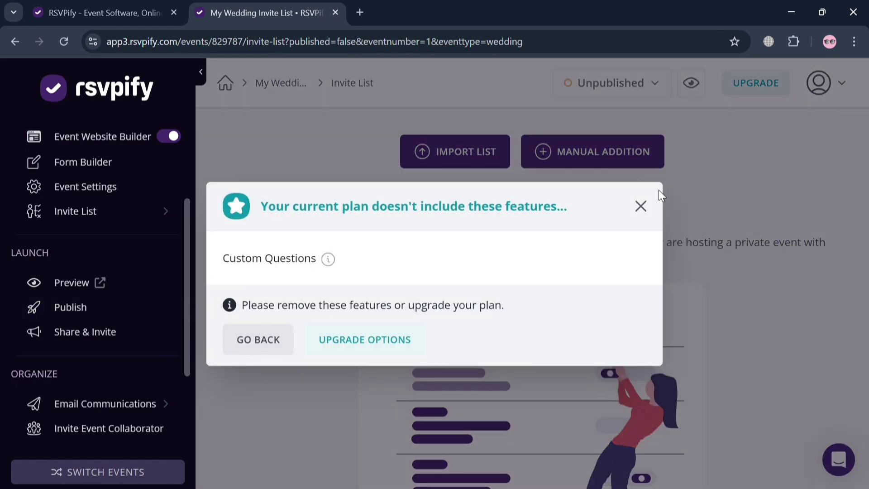
{"action": "left_click", "coordinate": [642, 208]}
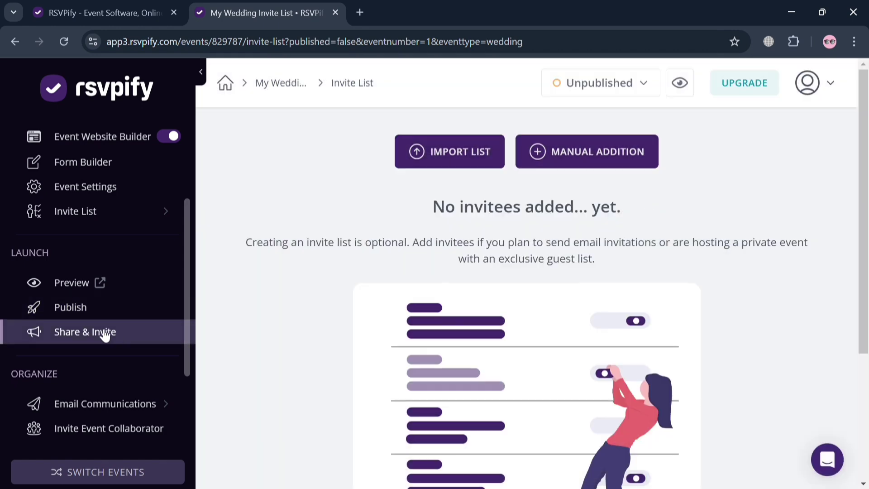
Open Share & Invite and browse the Publish & Invite page with the mywedding5643.rsvpify.com link
{"action": "left_click", "coordinate": [99, 332]}
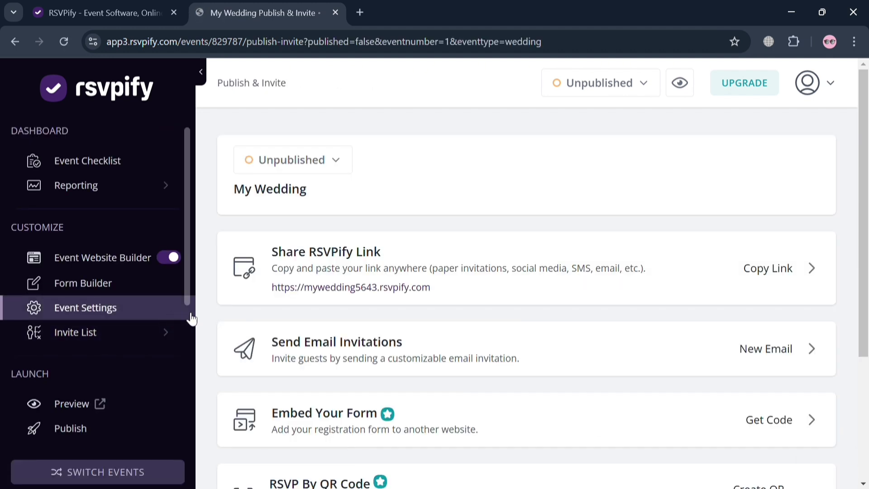
{"action": "scroll", "coordinate": [116, 441], "scroll_direction": "down", "scroll_amount": 2}
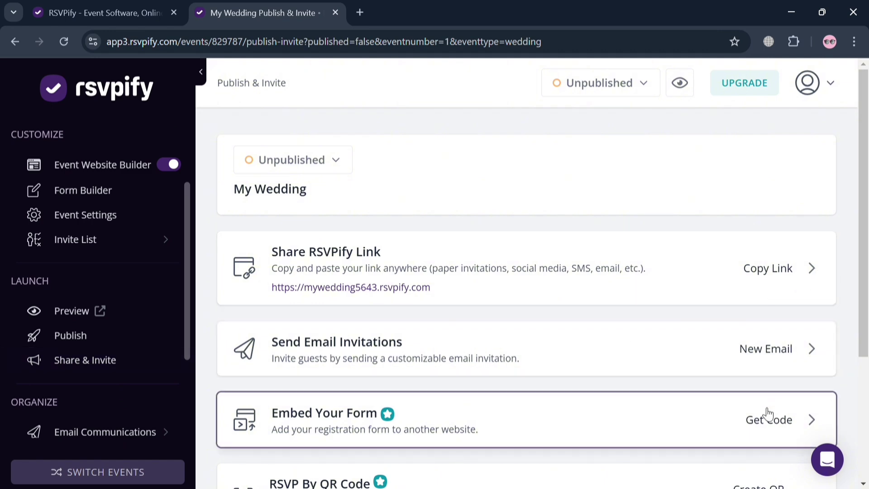
{"action": "scroll", "coordinate": [766, 417], "scroll_direction": "down", "scroll_amount": 3}
{"action": "scroll", "coordinate": [765, 417], "scroll_direction": "up", "scroll_amount": 3}
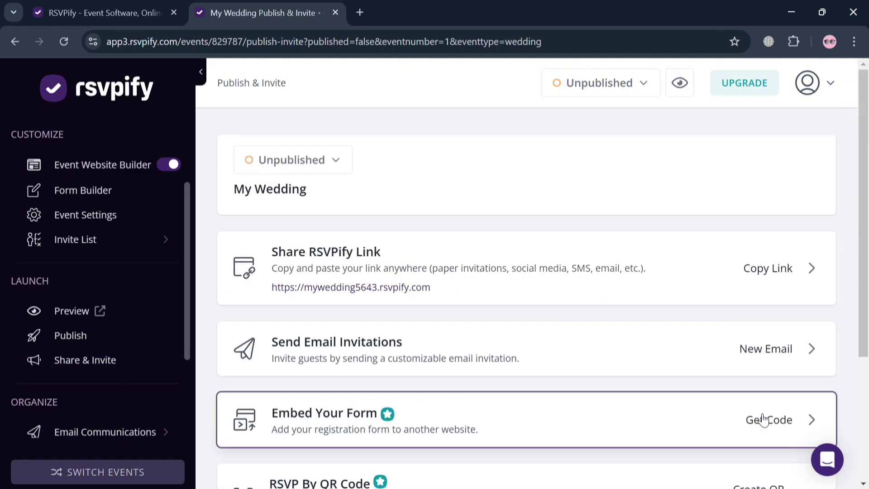